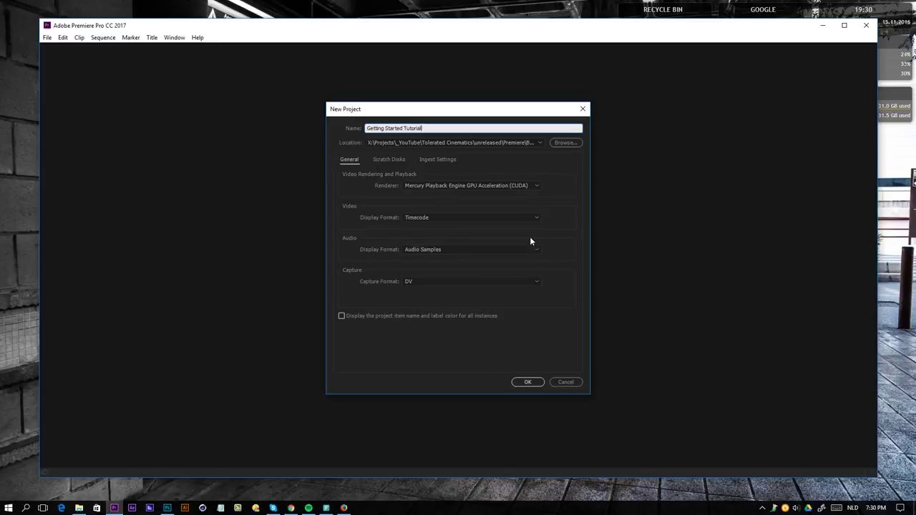
Step: Create the Getting Started Tutorial project with the entered settings and use the Assembly workspace
left_click(520, 382)
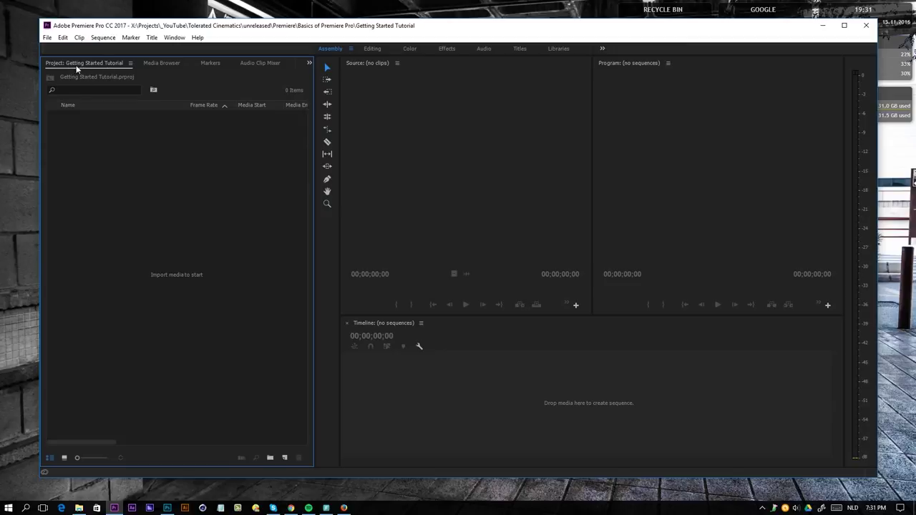
left_click(329, 49)
Step: Import the clips DJI_0002_1, DJI_0003_1, DJI_0004_1 and DJI_0005_1 from the Footage folder into the project
right_click(129, 141)
left_click(163, 213)
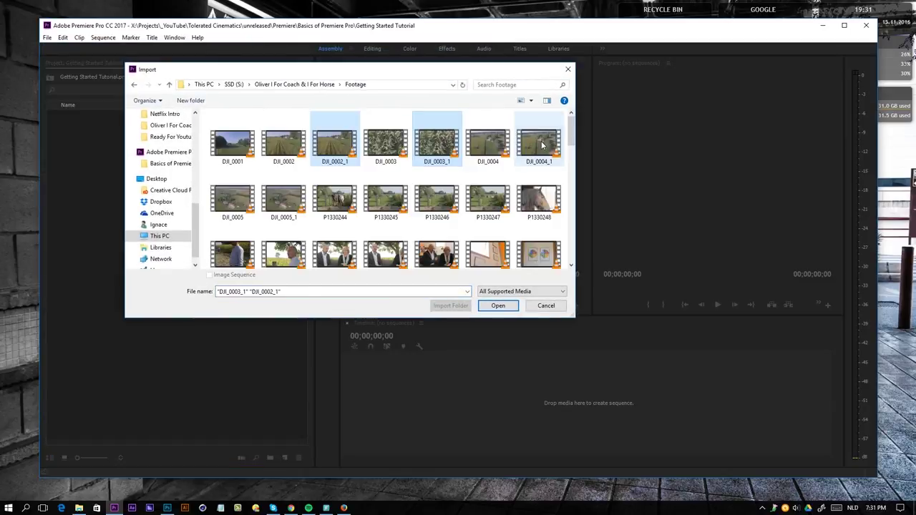
left_click(542, 146, "ctrl")
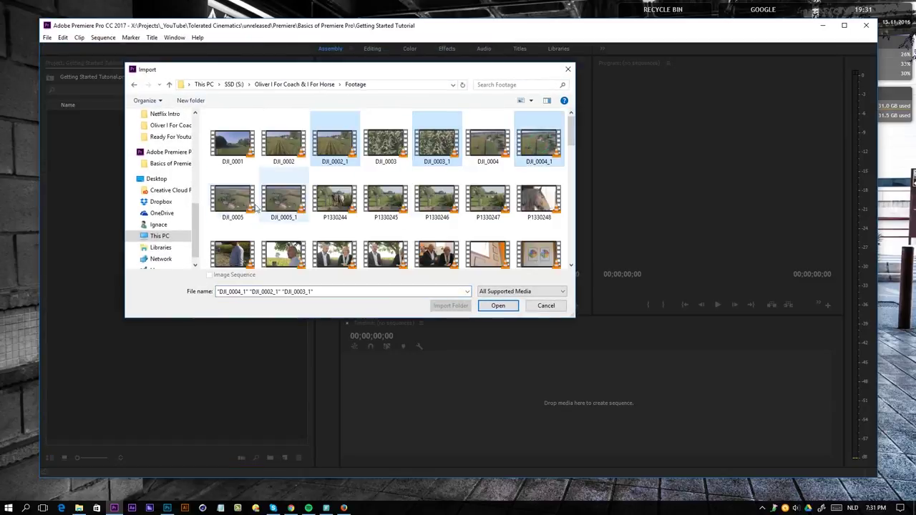
left_click(290, 201, "ctrl")
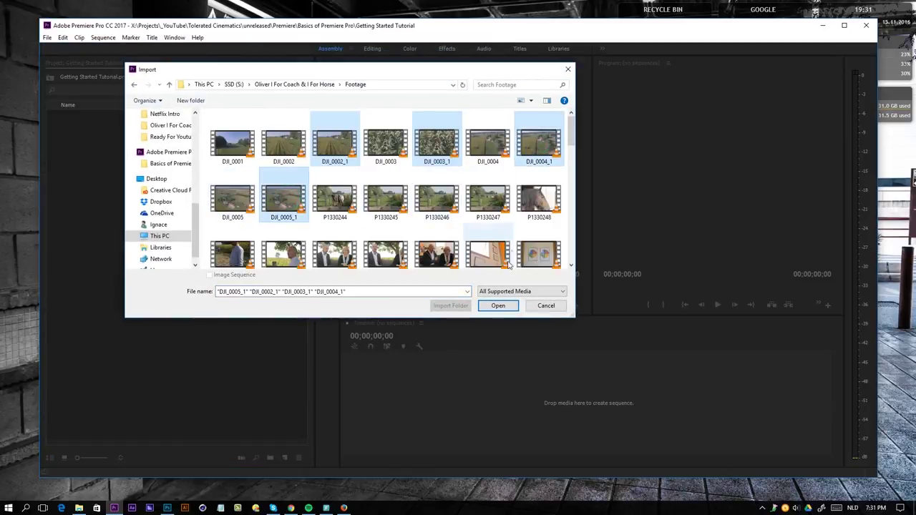
left_click(500, 307)
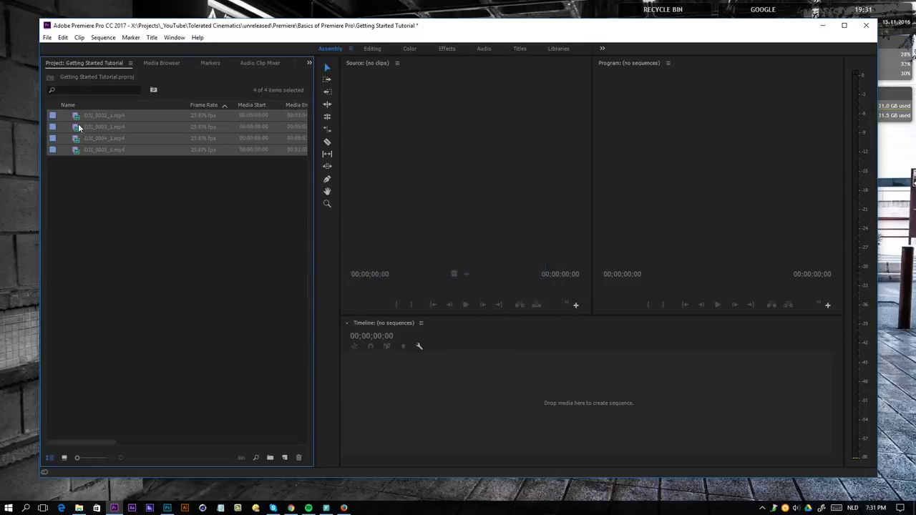
Step: Group the four imported clips in a new bin named Footage
left_click_drag(77, 119, 272, 460)
type("Footage")
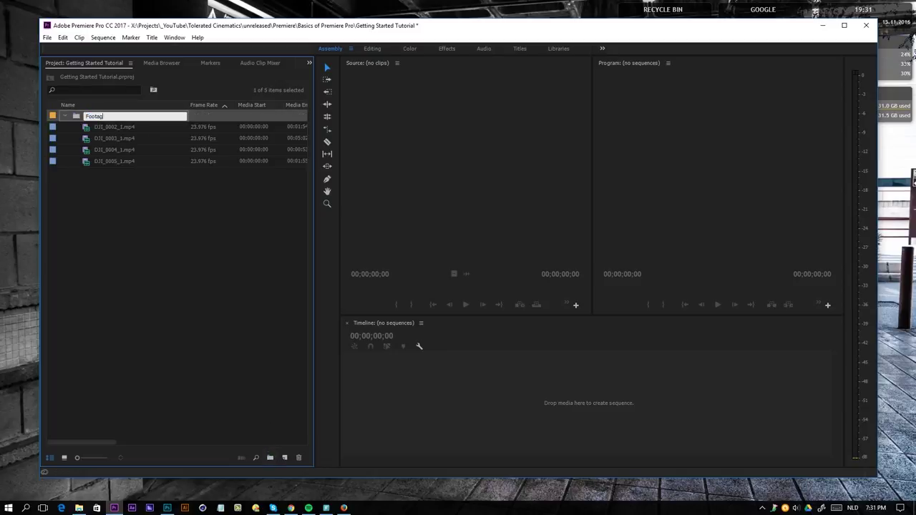
key("Tab")
left_click(253, 386)
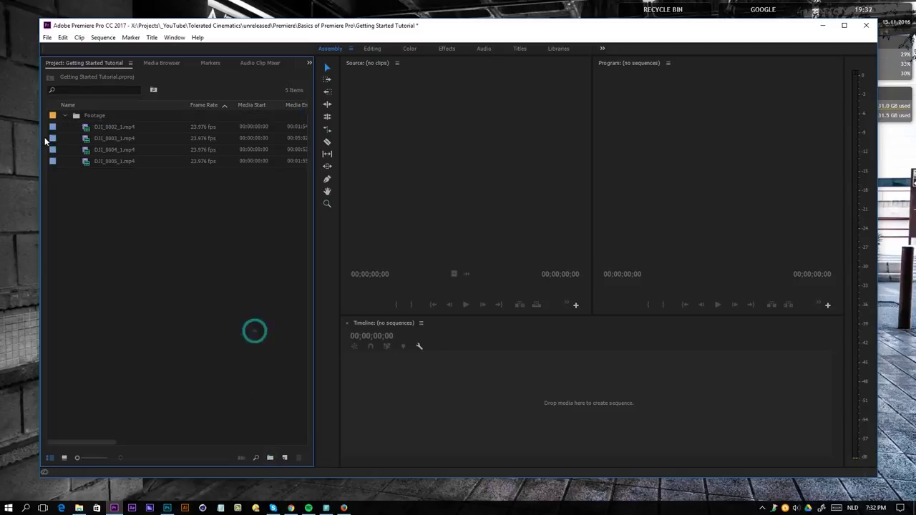
Step: Load DJI_0002_1.mp4 in the Source monitor and preview its opening seconds, starting and pausing playback
double_click(87, 130)
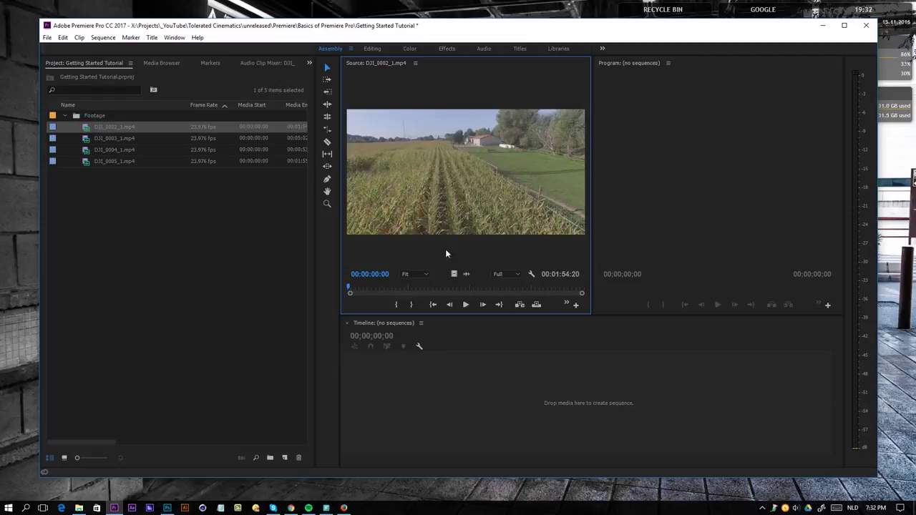
left_click(466, 305)
left_click(466, 305)
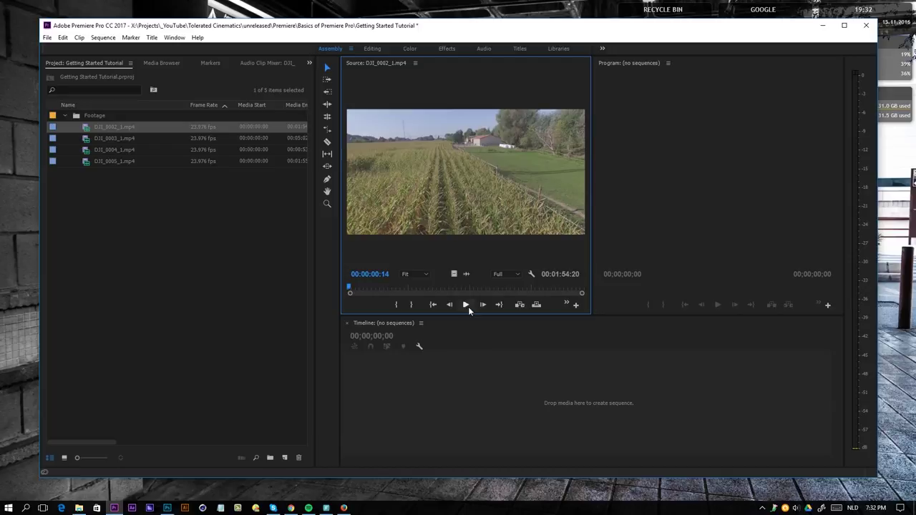
left_click(466, 305)
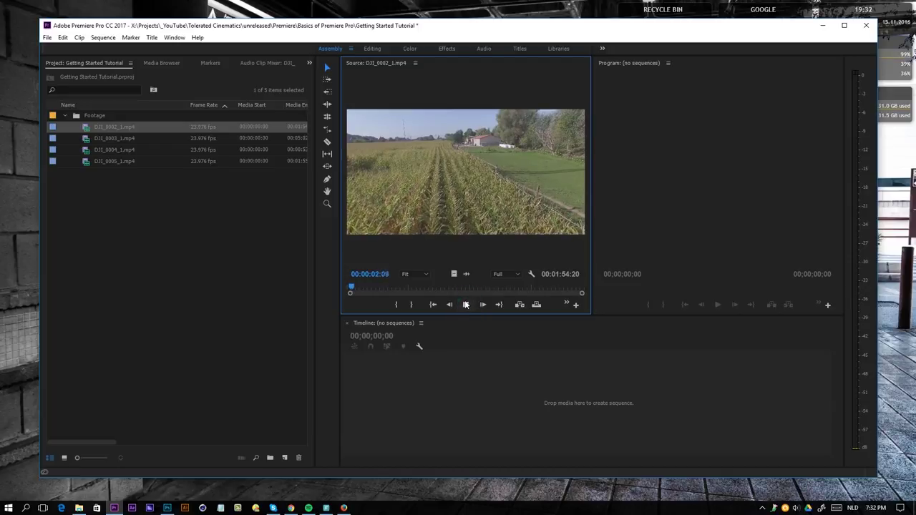
left_click(466, 305)
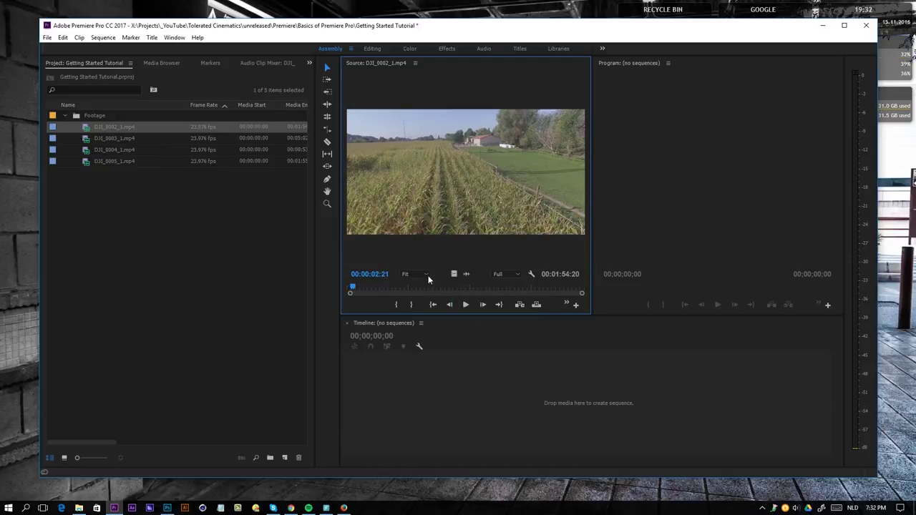
left_click(466, 305)
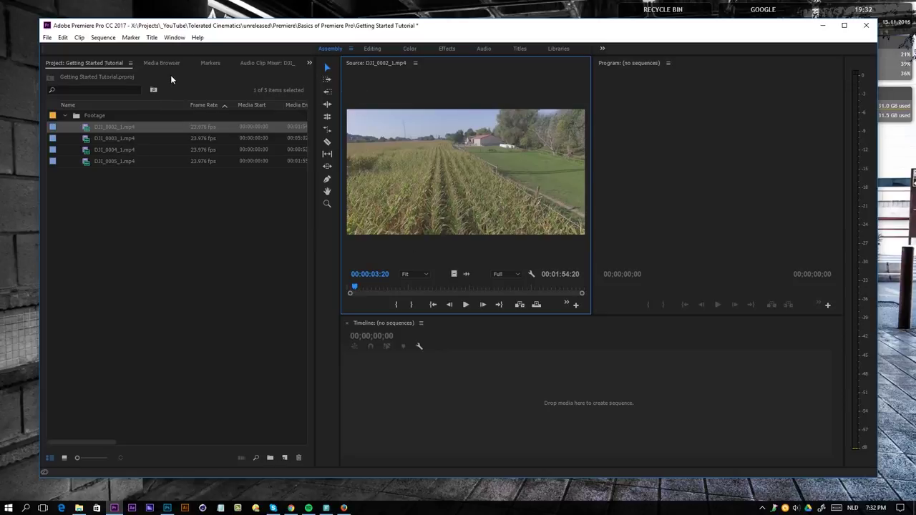
Step: Look at the Audio Clip Mixer and the Media Browser, then return to the project's clip list
left_click(271, 63)
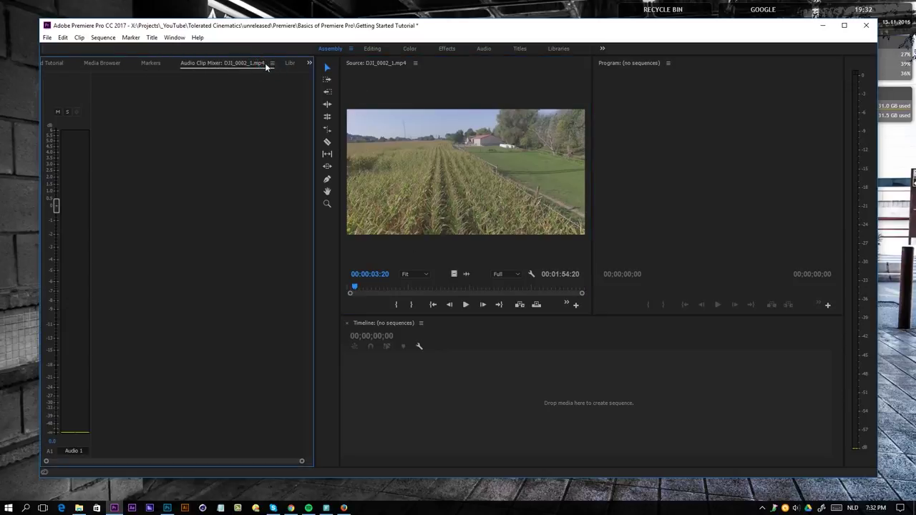
left_click(57, 63)
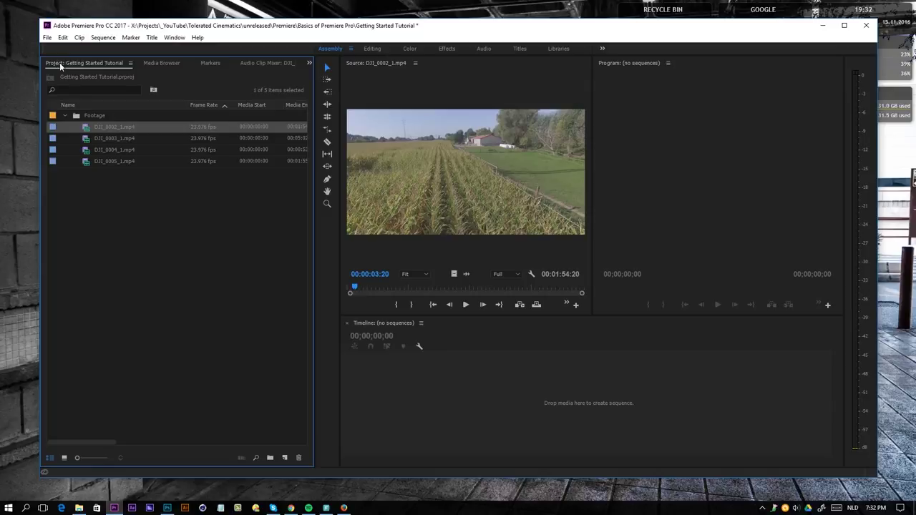
left_click(161, 63)
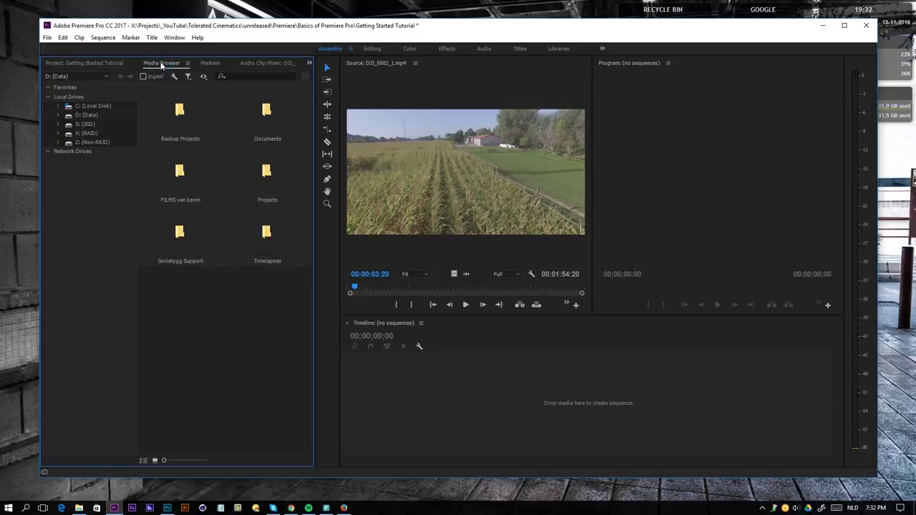
left_click(98, 63)
right_click(134, 213)
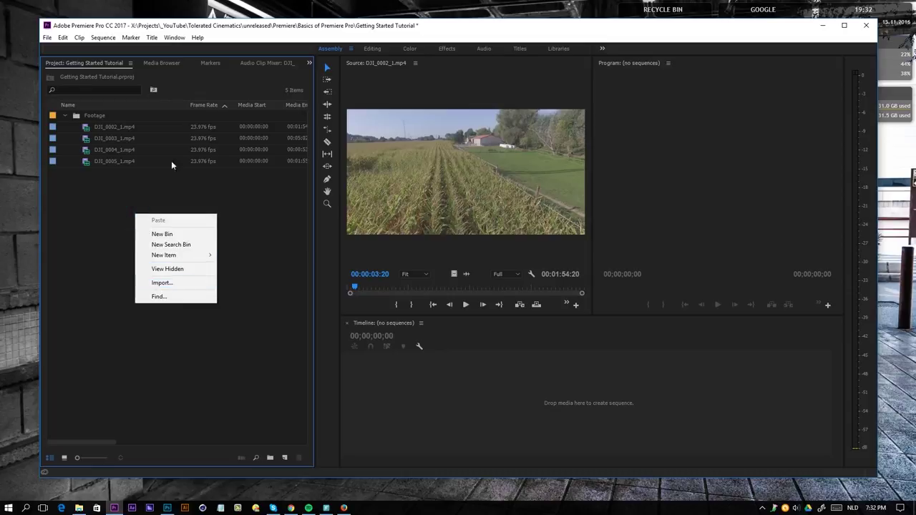
Step: Close the Media Browser panel and return to the project's clip list
left_click(161, 63)
right_click(152, 65)
left_click(173, 70)
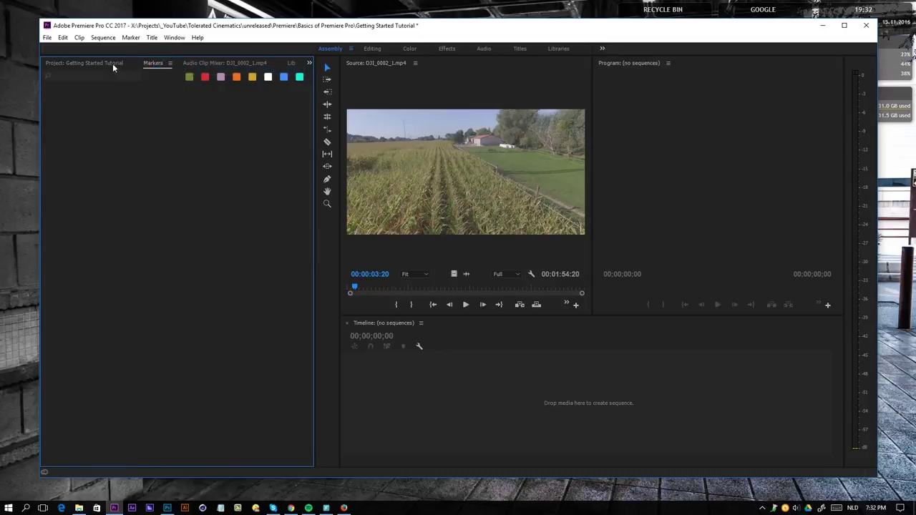
left_click(113, 63)
double_click(105, 202)
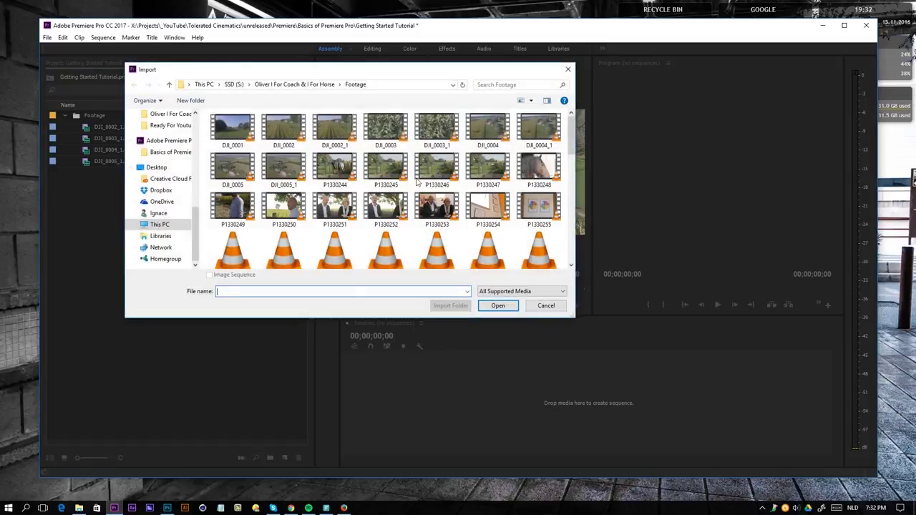
left_click(568, 68)
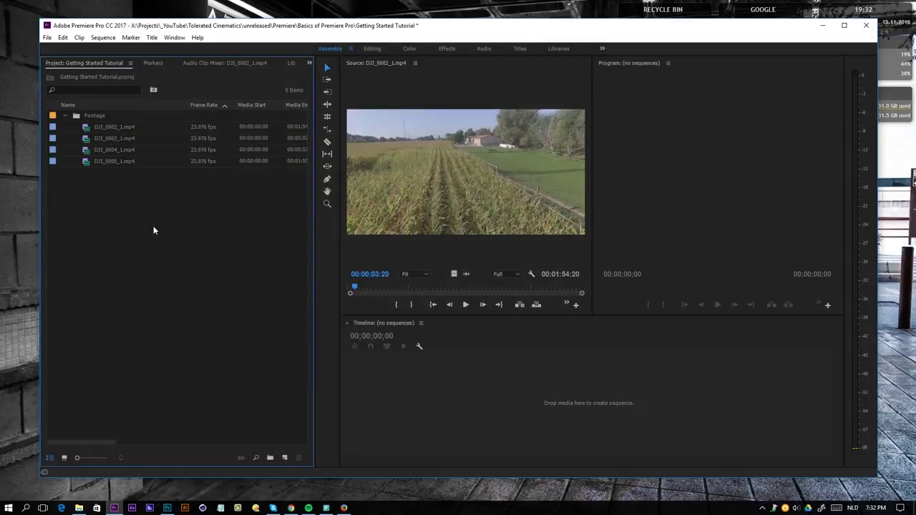
right_click(154, 231)
left_click(172, 295)
left_click(46, 38)
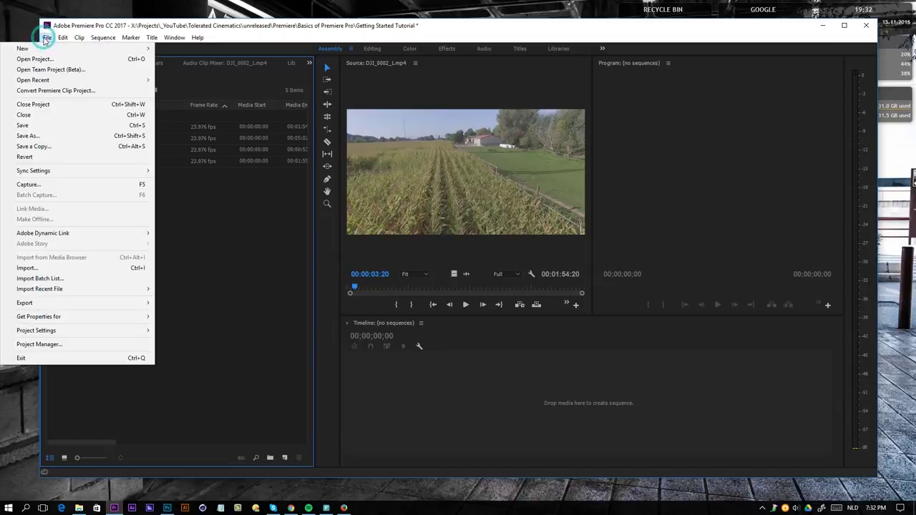
left_click(201, 266)
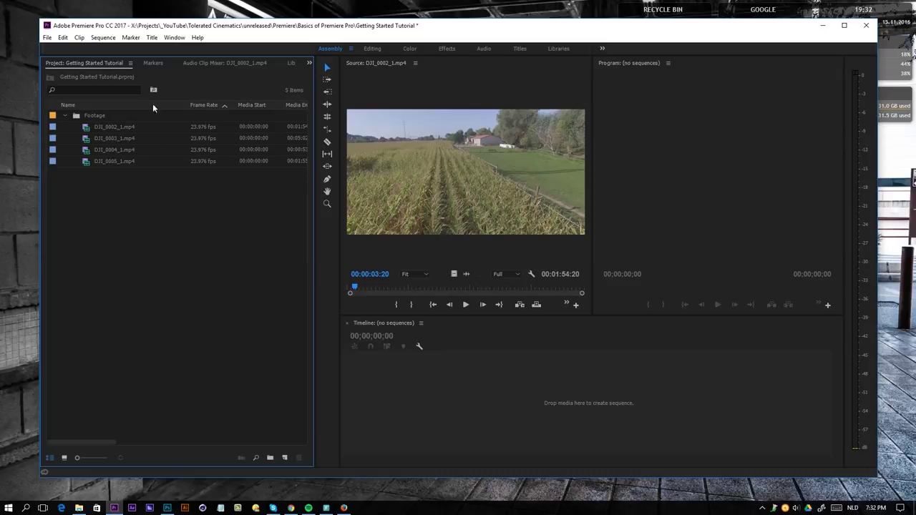
Step: Close the Markers, Audio Clip Mixer and Libraries panels, keeping only the Project panel in that group
left_click(153, 65)
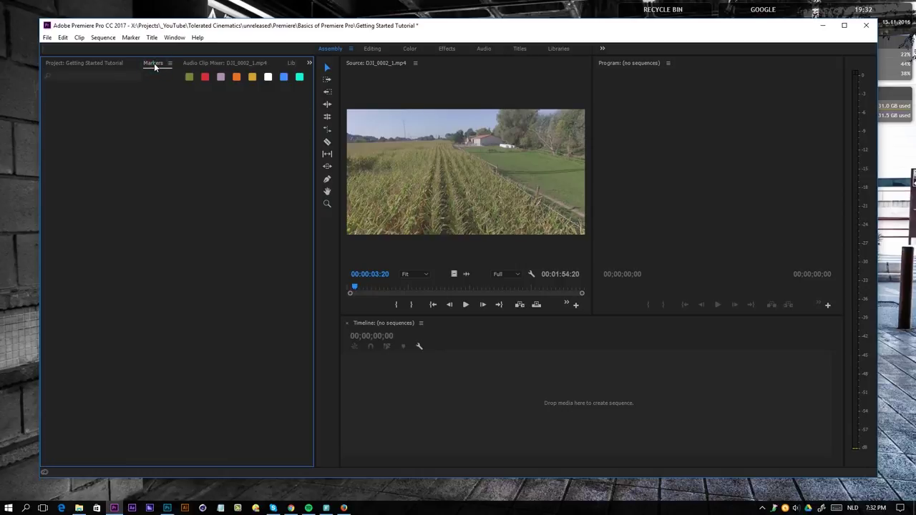
right_click(155, 66)
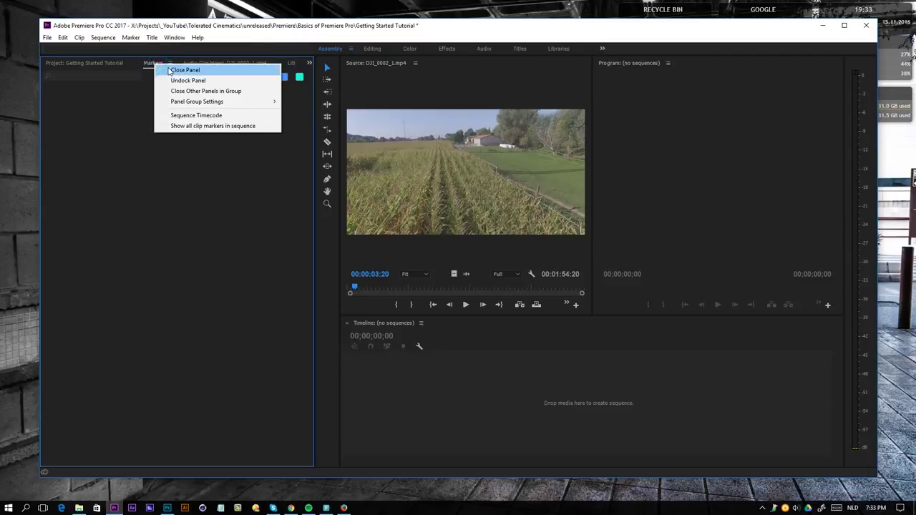
left_click(165, 68)
right_click(181, 63)
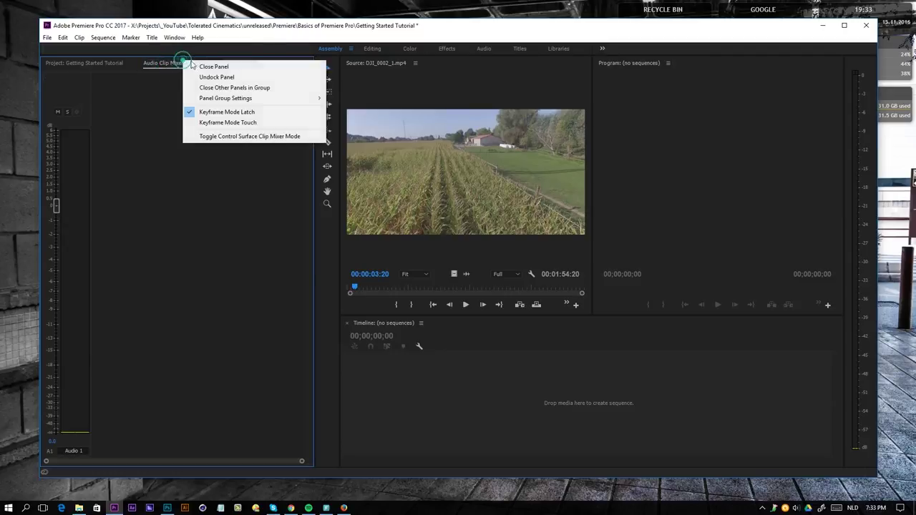
left_click(192, 68)
right_click(155, 64)
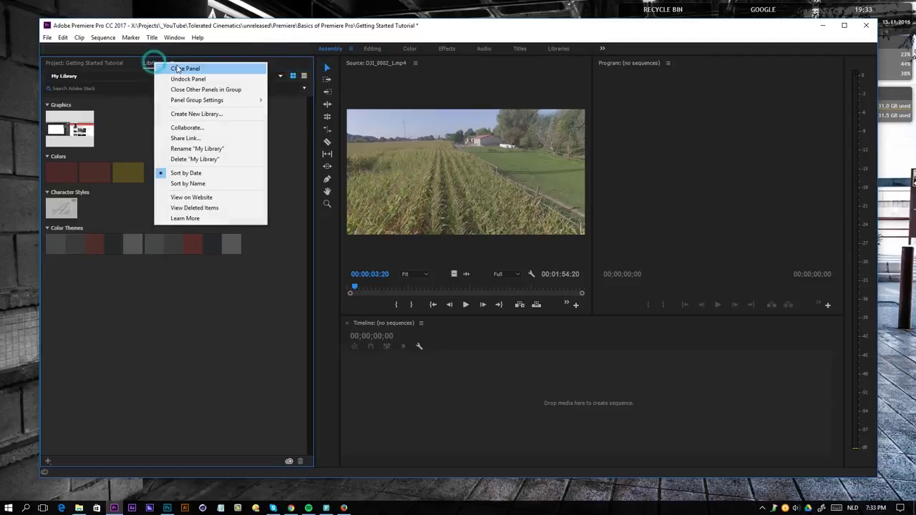
left_click(171, 68)
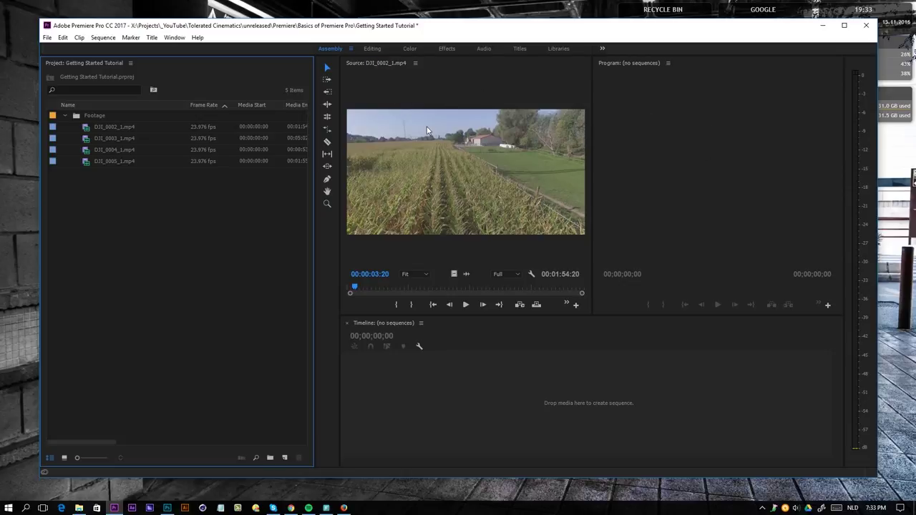
Step: Preview DJI_0002_1.mp4 in the Source monitor, trying playback and the jumps to the clip's end and start
double_click(85, 129)
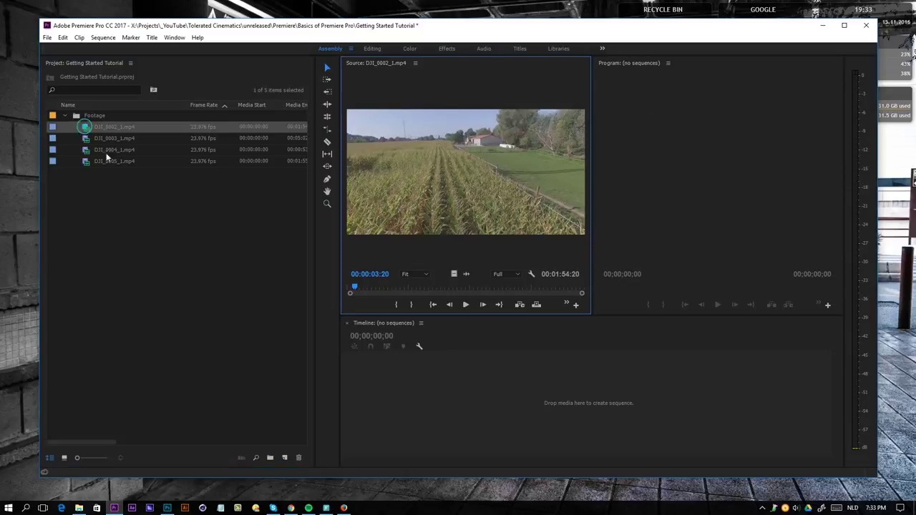
left_click(367, 287)
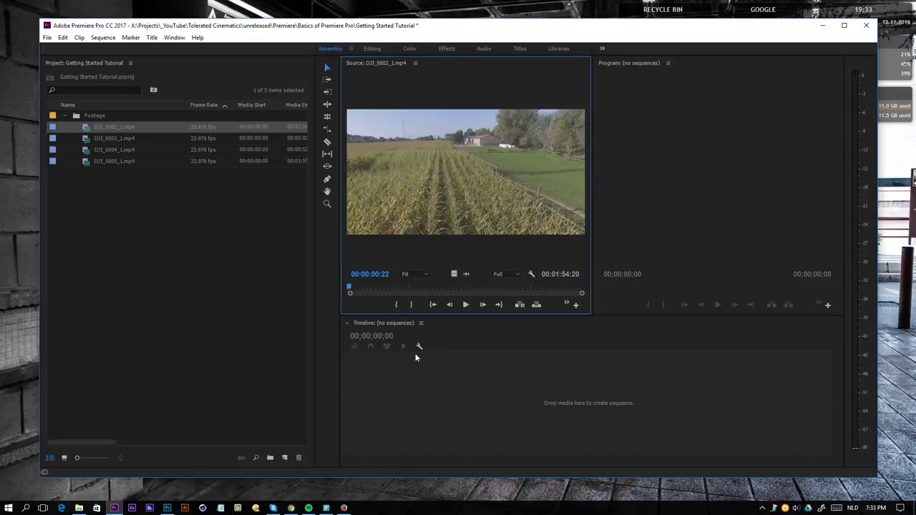
left_click(83, 126)
left_click(465, 305)
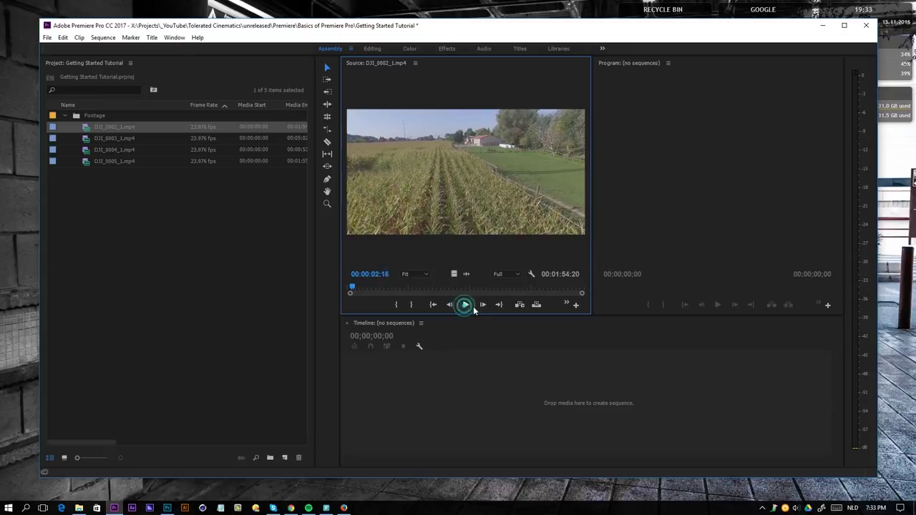
left_click(473, 306)
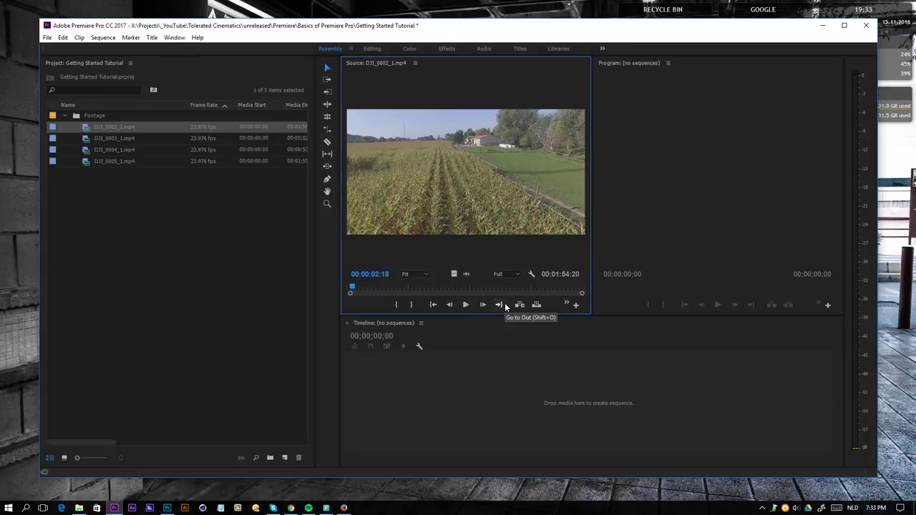
left_click(505, 304)
left_click(438, 305)
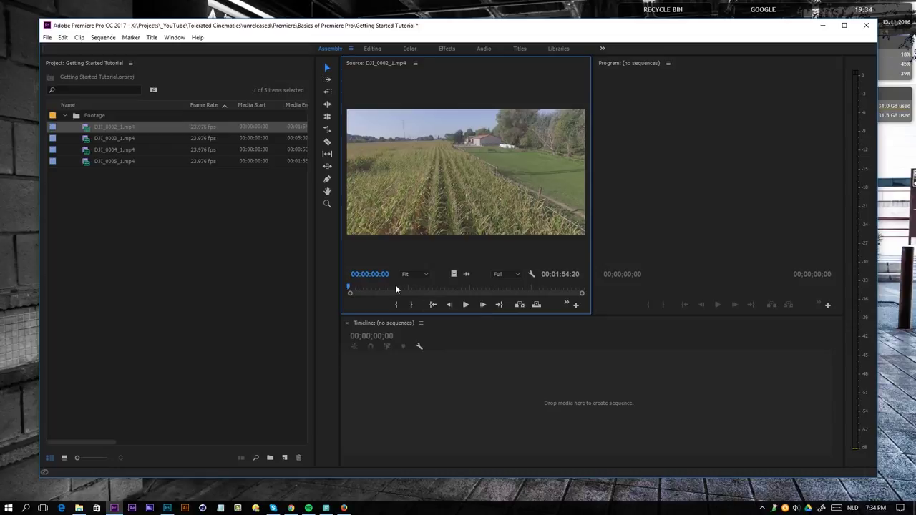
Step: Mark a section of DJI_0002_1.mp4 in the Source monitor with In at 00:00:54:23 and Out at 00:01:10:18
left_click_drag(352, 288, 464, 305)
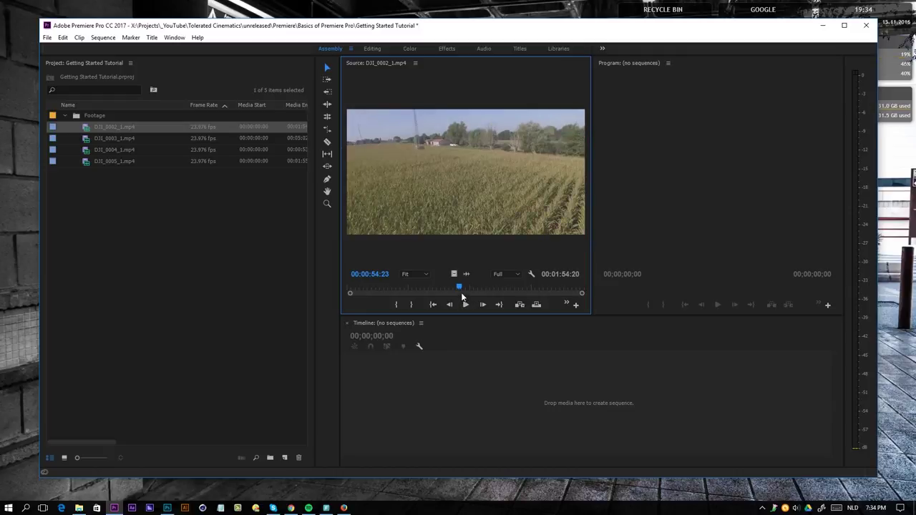
key("i")
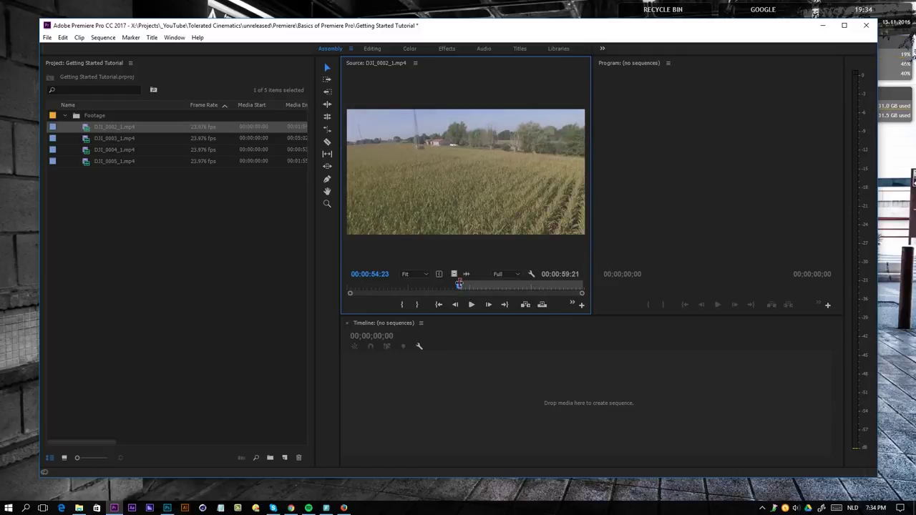
left_click_drag(459, 285, 487, 286)
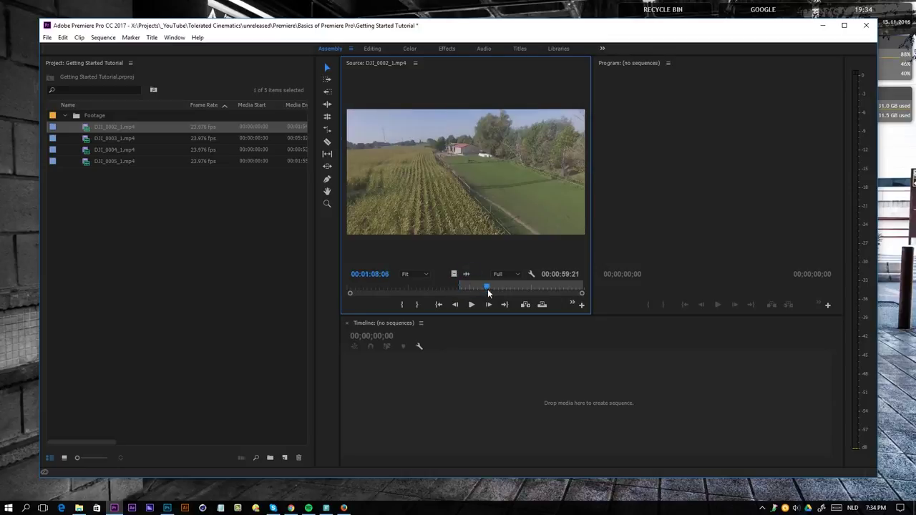
left_click(471, 305)
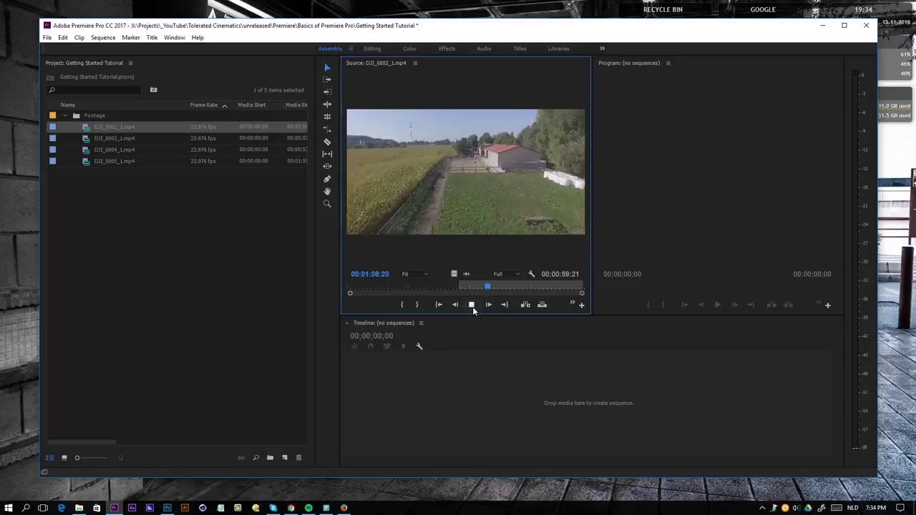
left_click(472, 305)
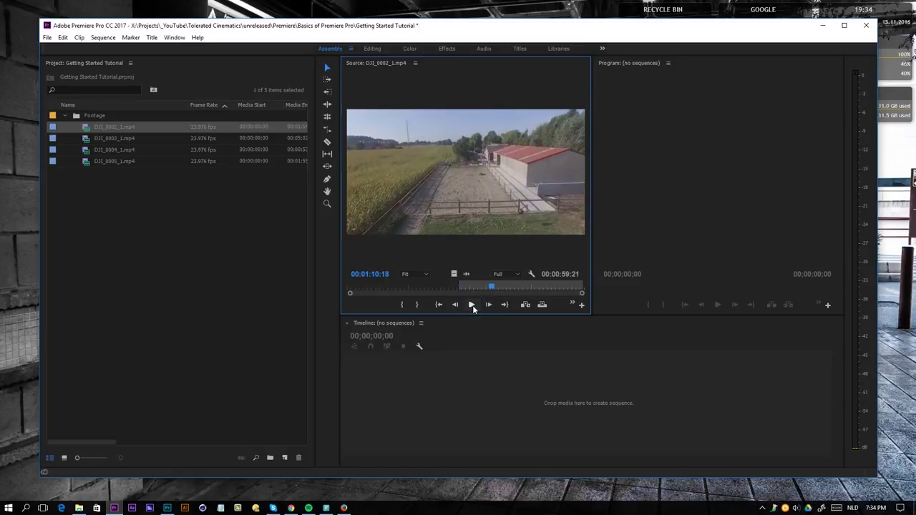
key("o")
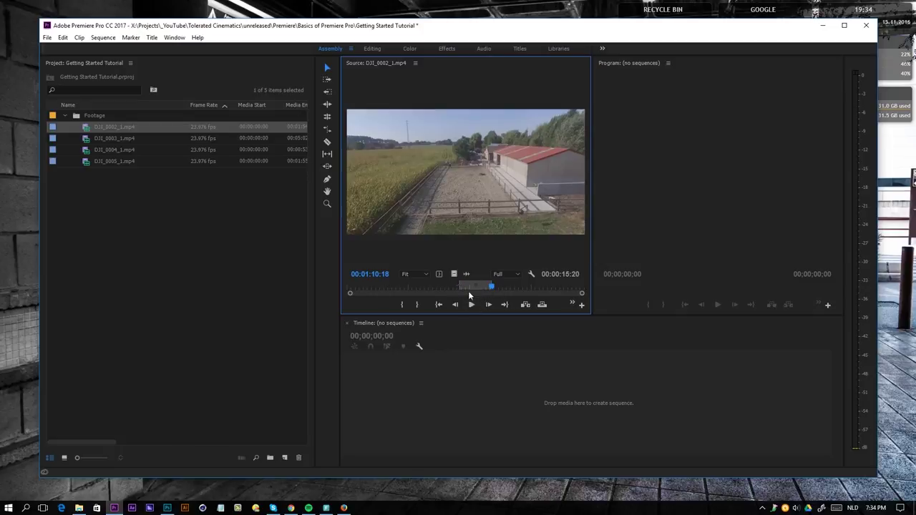
Step: Try playback of DJI_0002_1.mp4 at 1/16 resolution, return the Source monitor to Full resolution, and move the playhead inside the marked section
left_click(515, 274)
left_click(512, 285)
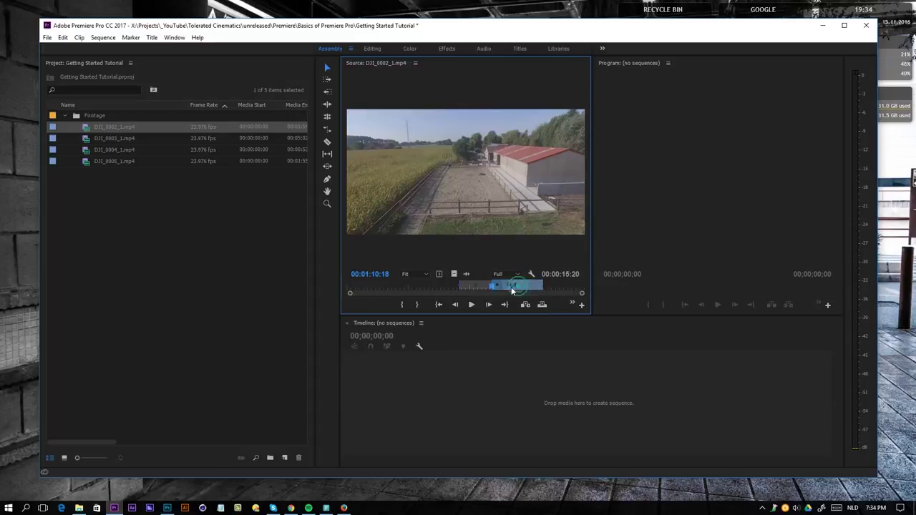
mouse_move(517, 287)
left_mouse_down()
mouse_move(500, 288)
mouse_move(512, 290)
left_mouse_up()
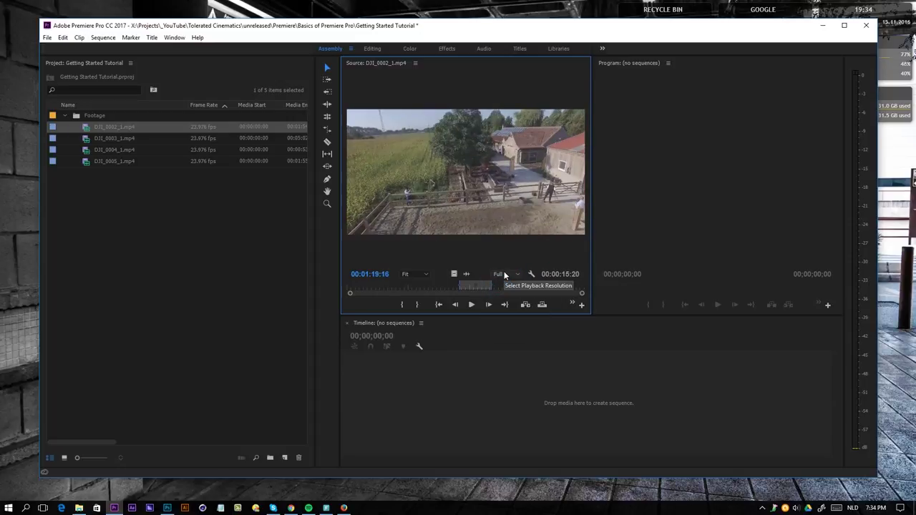
left_click(505, 276)
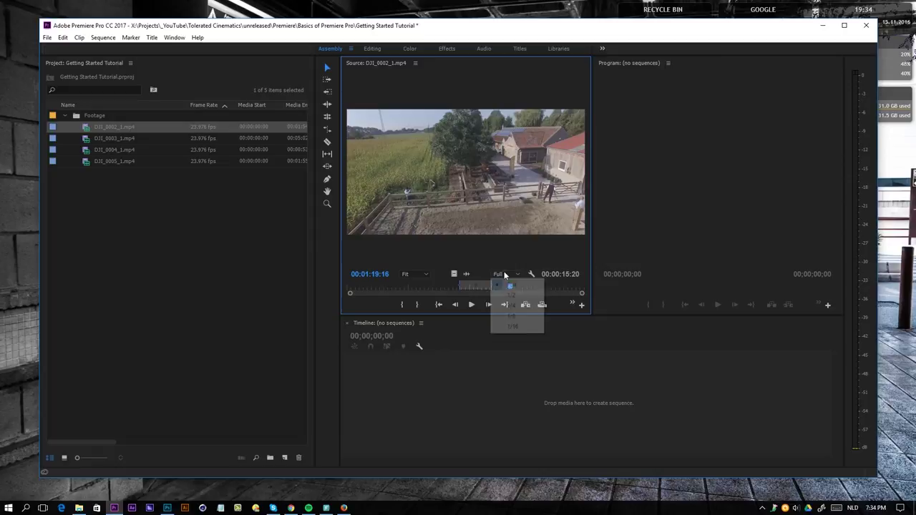
left_click(516, 327)
left_click(472, 304)
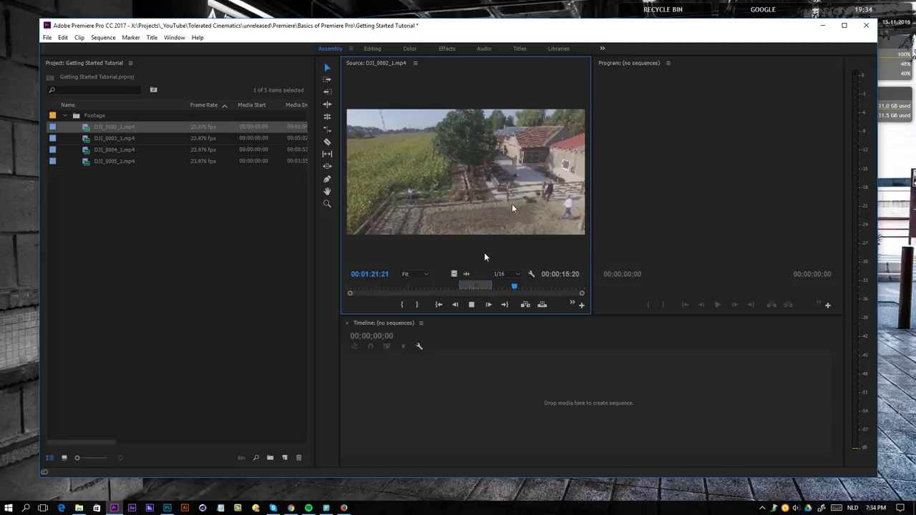
left_click(472, 305)
left_click(515, 274)
left_click(513, 284)
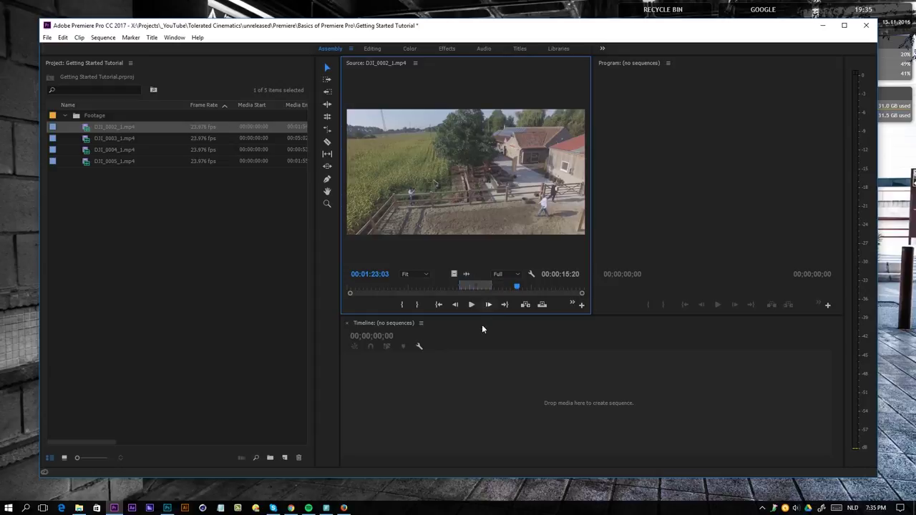
left_click(471, 286)
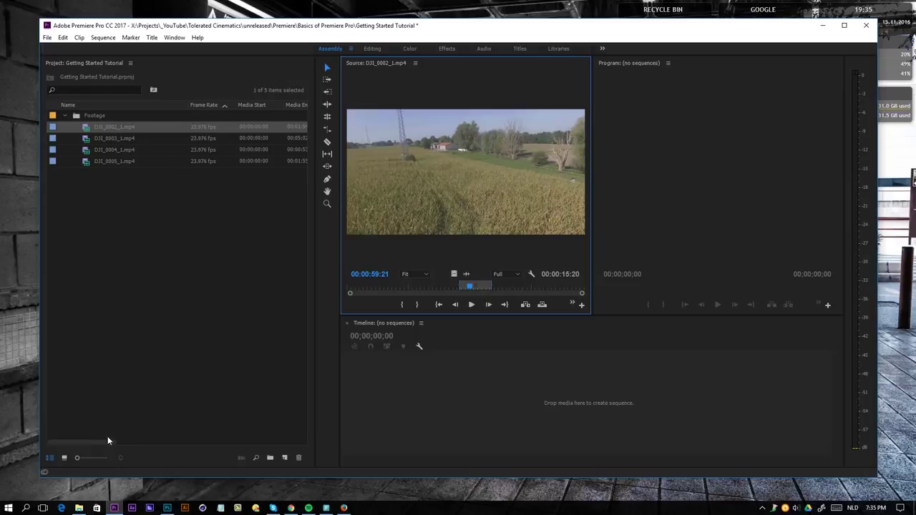
Step: Compare the frame sizes of DJI_0002_1.mp4 and DJI_0003_1.mp4 in the project's video information
left_click_drag(110, 442, 181, 442)
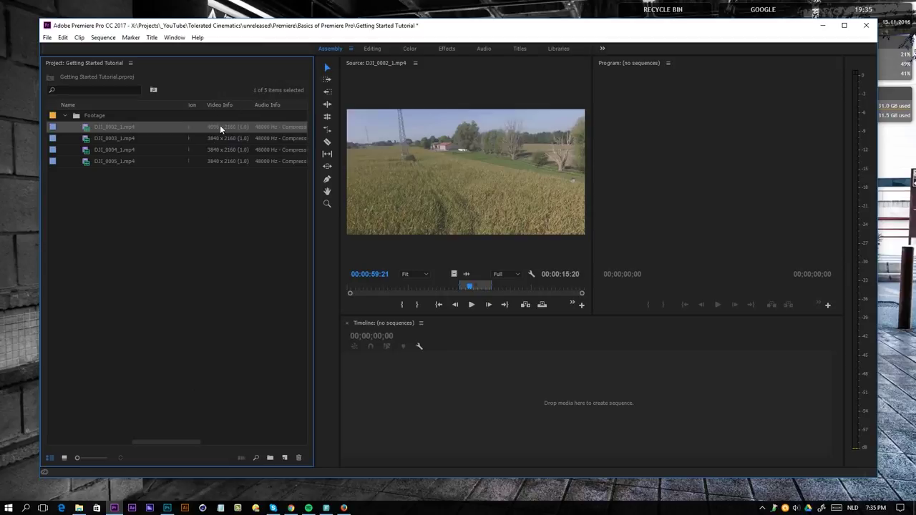
left_click(211, 140)
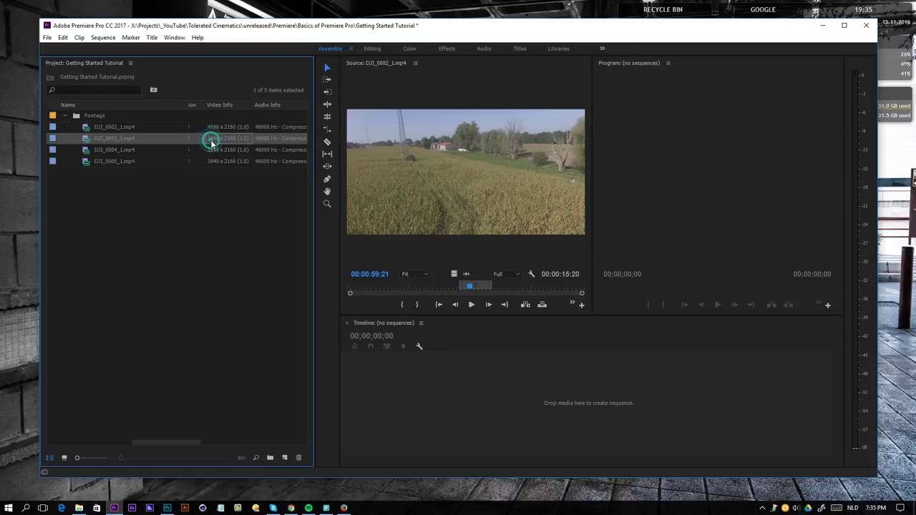
left_click(216, 128)
left_click(205, 137)
left_click(212, 127)
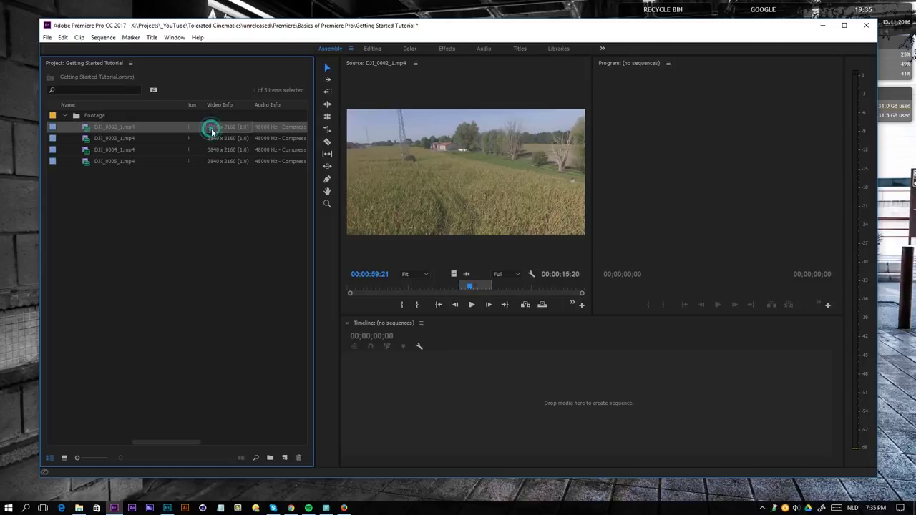
Step: Create a sequence by placing the marked section of DJI_0002_1.mp4 on the empty timeline
left_click(420, 178)
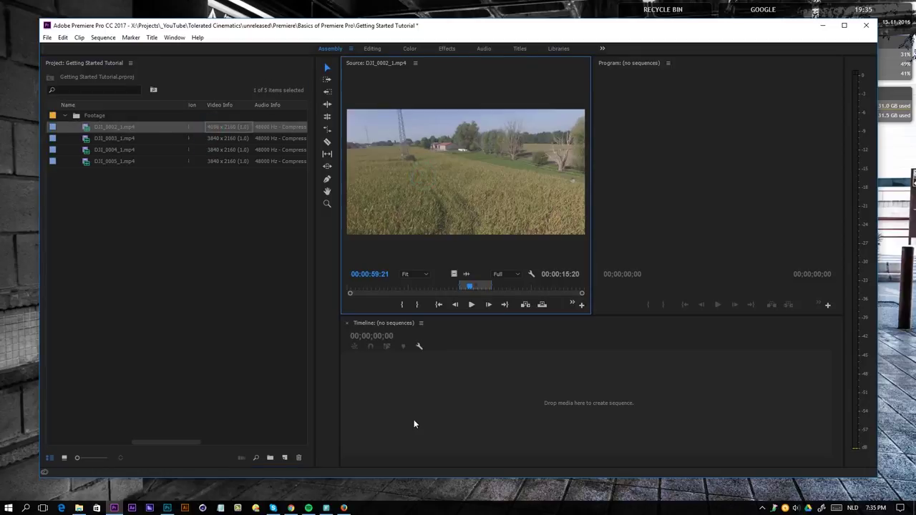
left_click_drag(414, 425, 421, 402)
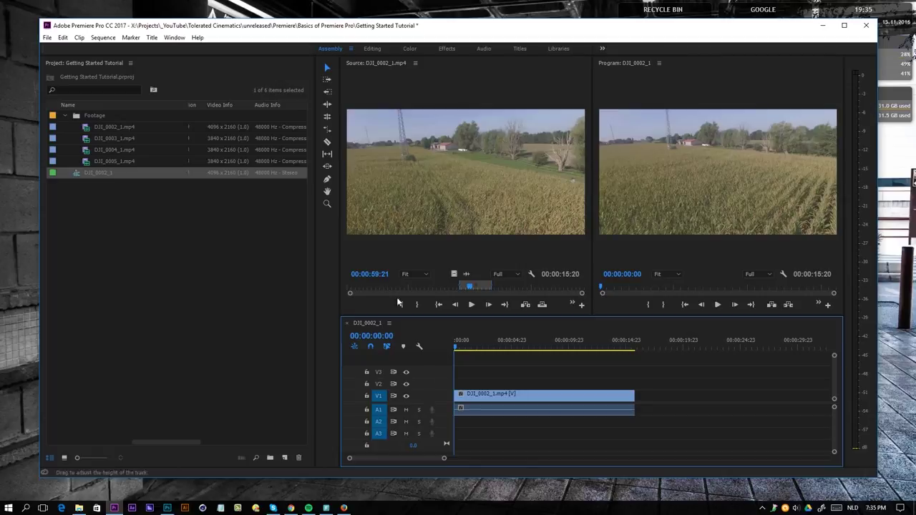
Step: Create a second sequence from the full DJI_0003_1.mp4 clip and move that sequence out of the Footage bin
left_click_drag(184, 442, 164, 436)
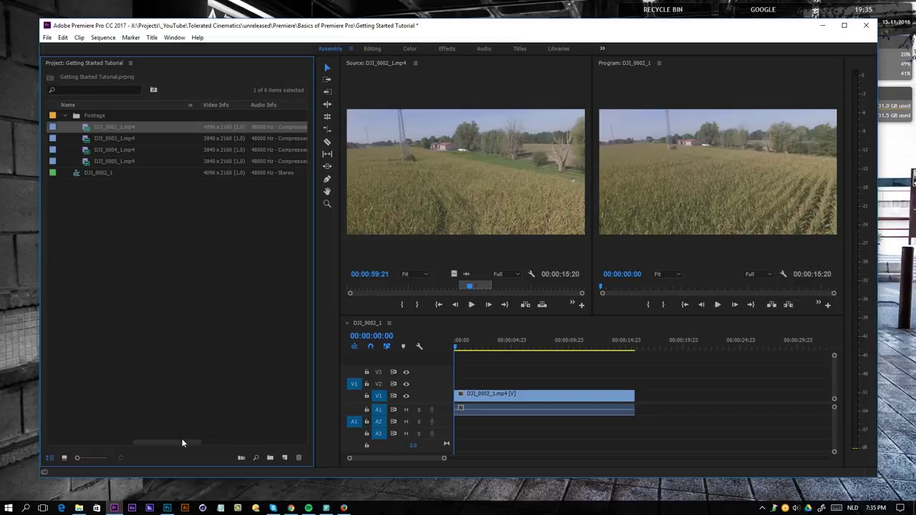
left_click_drag(182, 443, 70, 435)
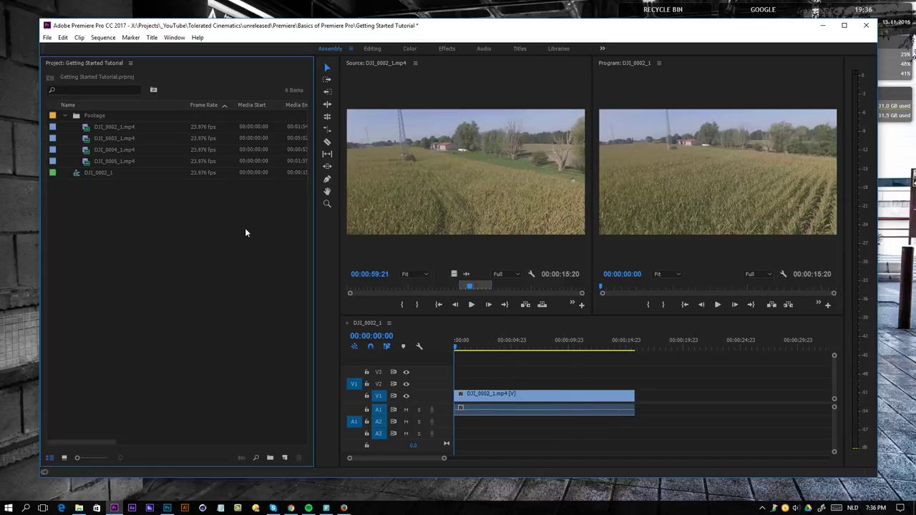
double_click(85, 137)
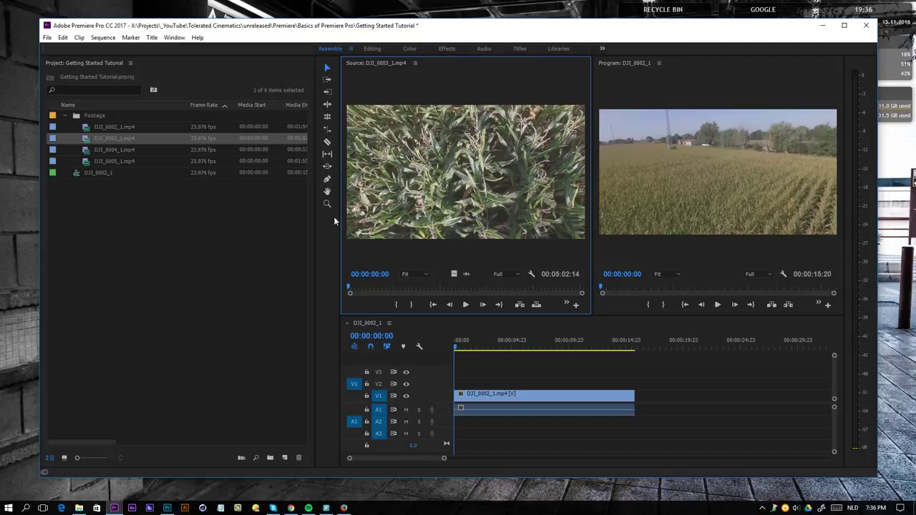
left_click_drag(274, 453, 287, 459)
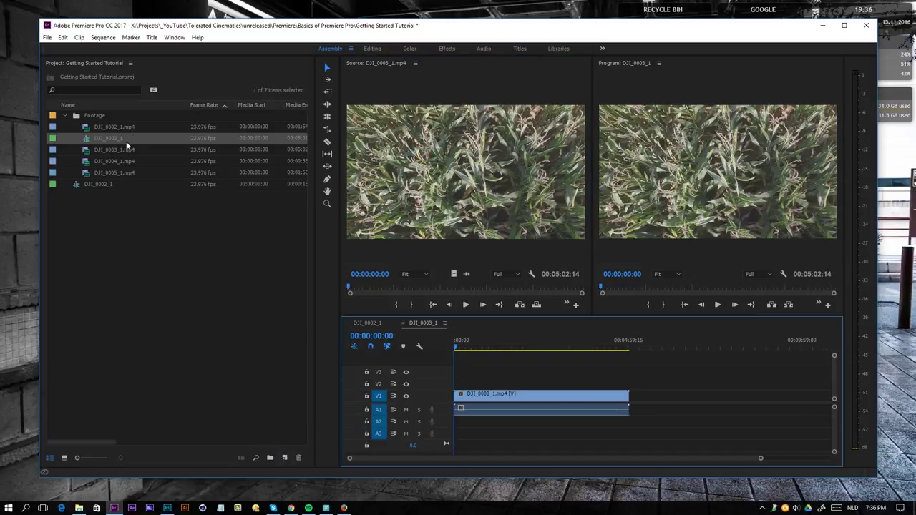
left_click(99, 222)
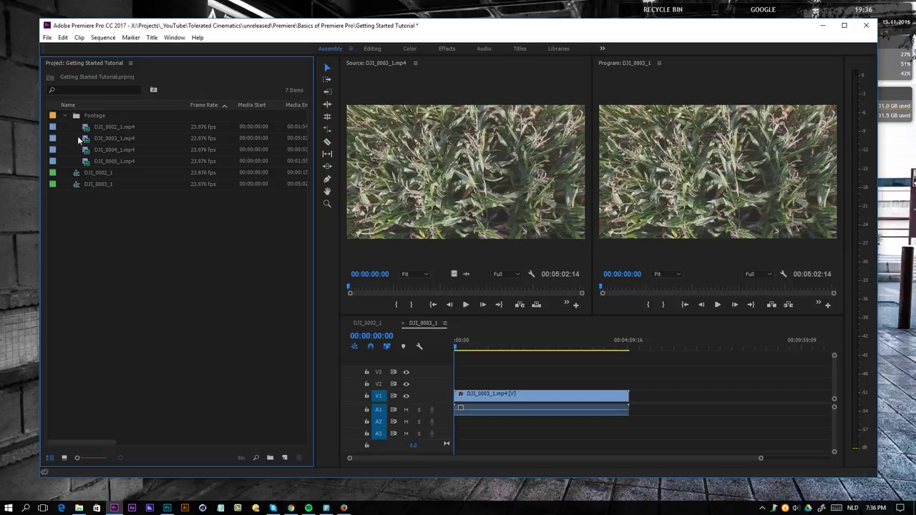
Step: Collapse the Footage bin and rename the DJI_0002_1 sequence "Selection Drone 4K Cinematic" and the DJI_0003_1 sequence "Selection Drone 4K"
left_click(64, 115)
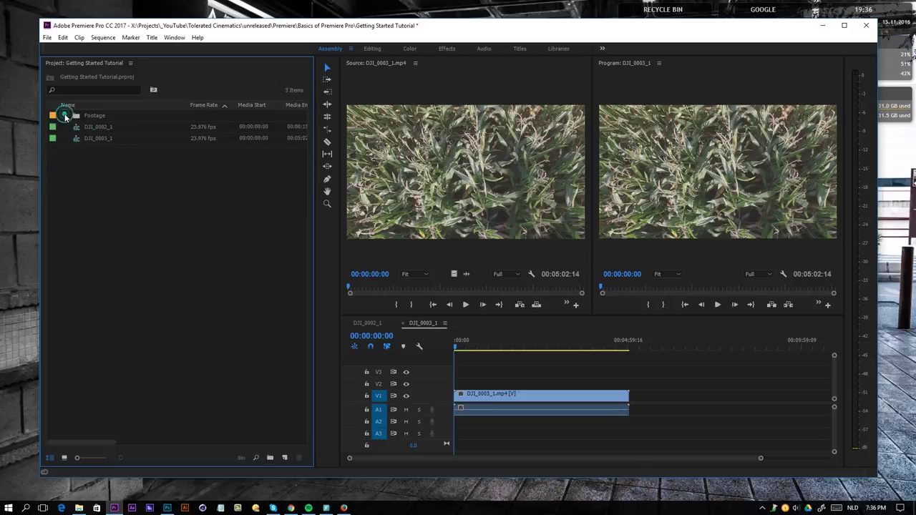
left_click(99, 127)
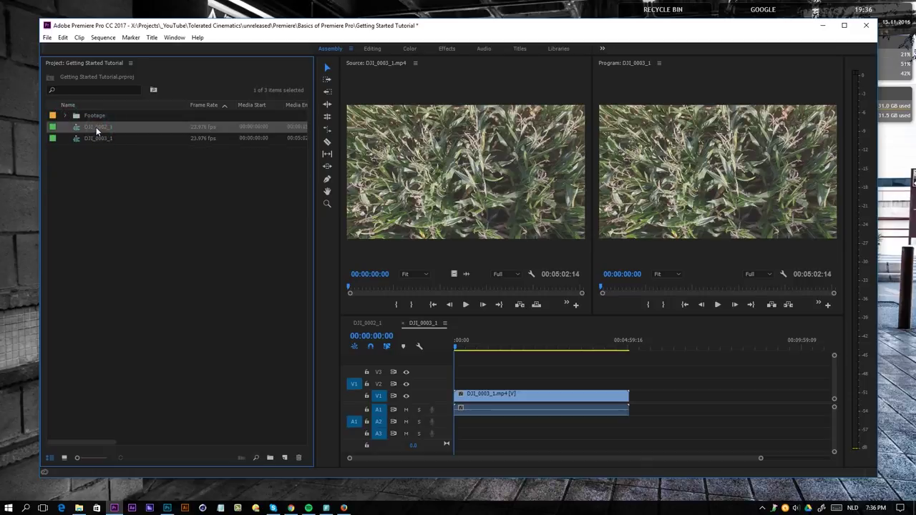
left_click(96, 127)
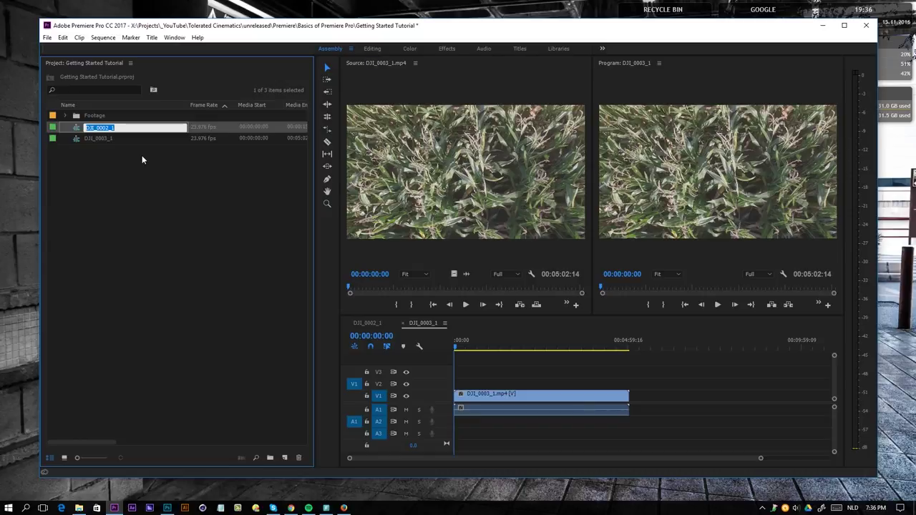
type("Selection Drone 4K Cinematic")
key("Tab")
type("Selection Drone ")
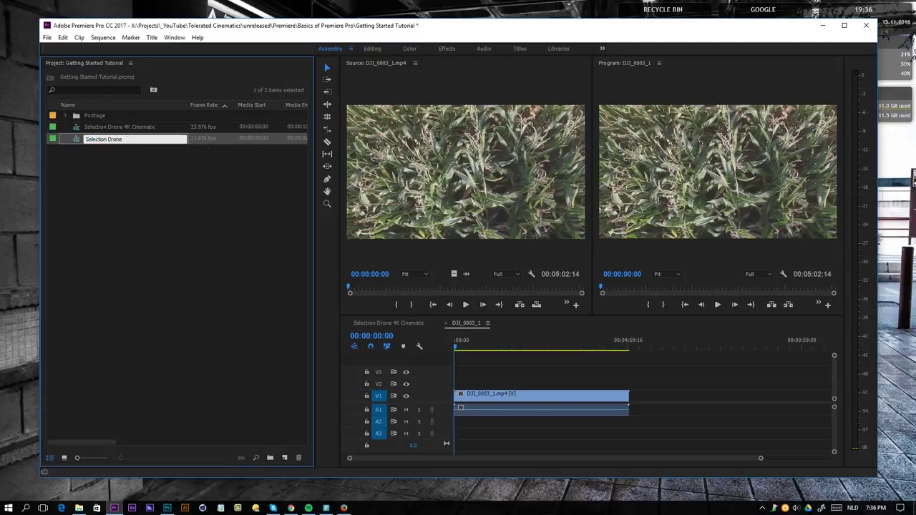
type("4K")
key("Tab")
left_click(116, 148)
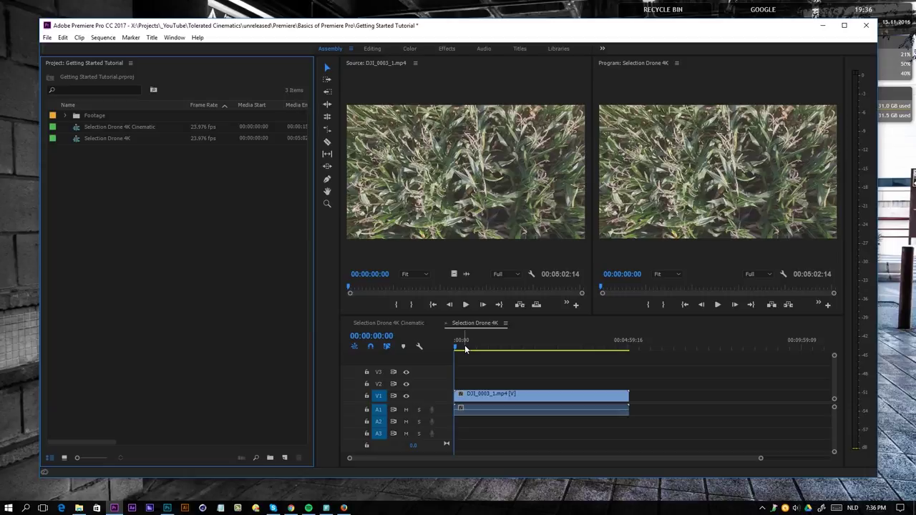
Step: View the Selection Drone 4K Cinematic sequence, expand the Footage bin, and make Selection Drone 4K the active sequence
left_click(401, 322)
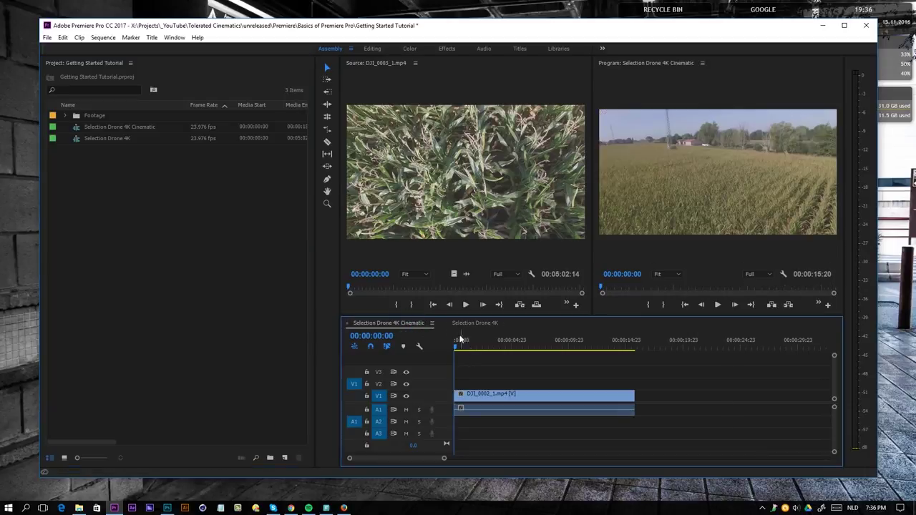
left_click(64, 116)
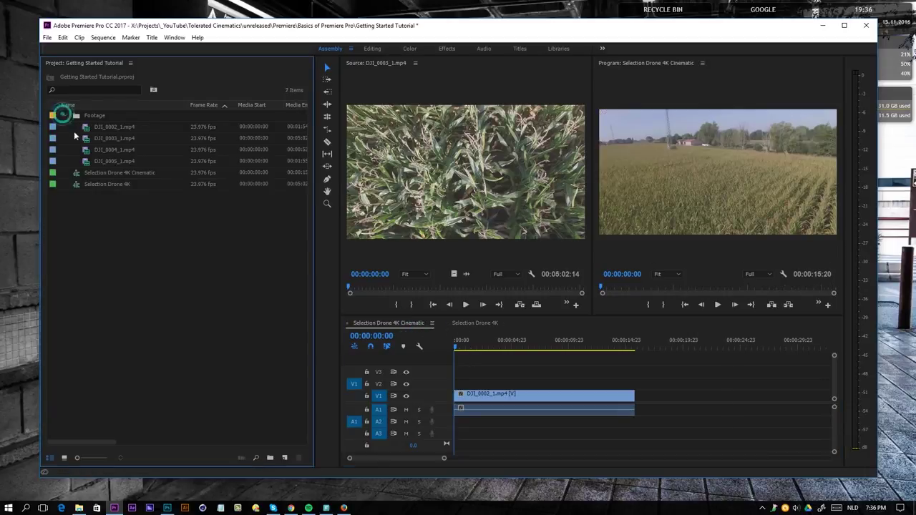
left_click(466, 323)
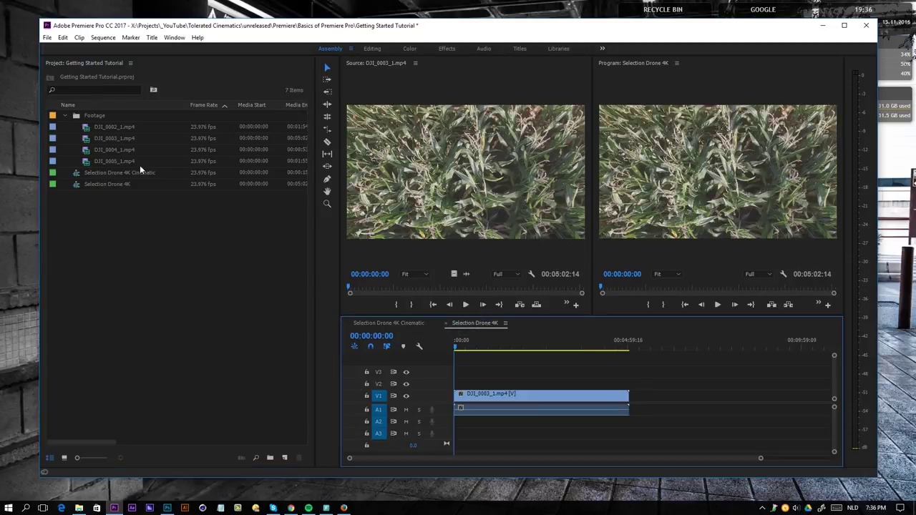
Step: Mark about 9 seconds of DJI_0004_1.mp4 with Out at 00:00:31:22 and append the section to the Selection Drone 4K sequence
double_click(90, 150)
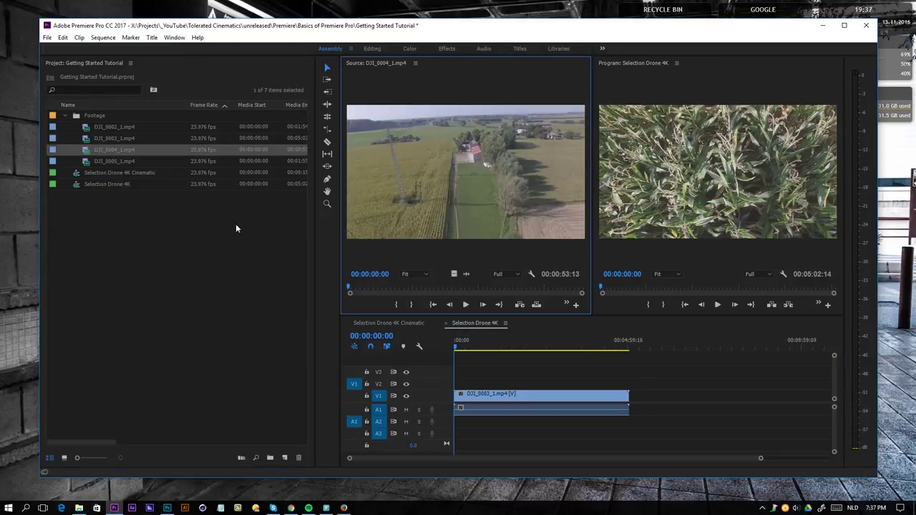
left_click_drag(412, 287, 633, 405)
key("i")
key("o")
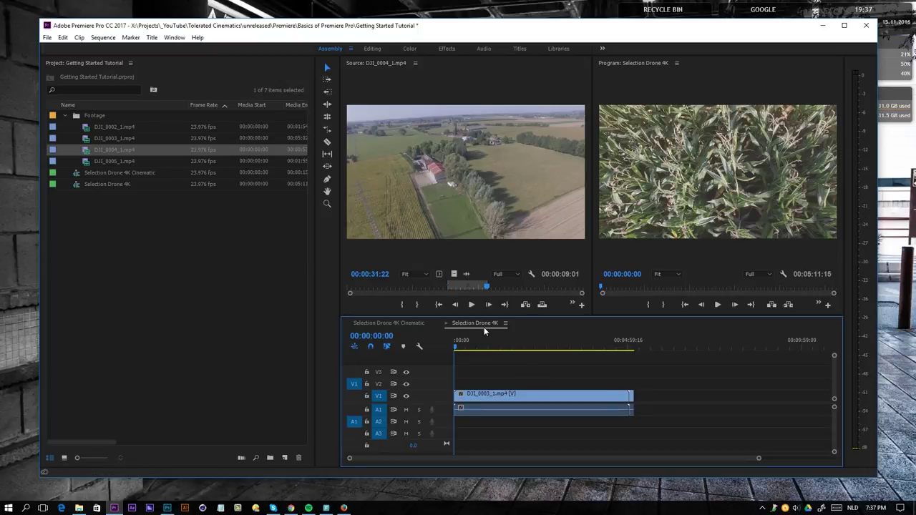
Step: Append only the video of the marked DJI_0004_1.mp4 section to the end of track V1 and select the added clip
left_click_drag(454, 274, 641, 401)
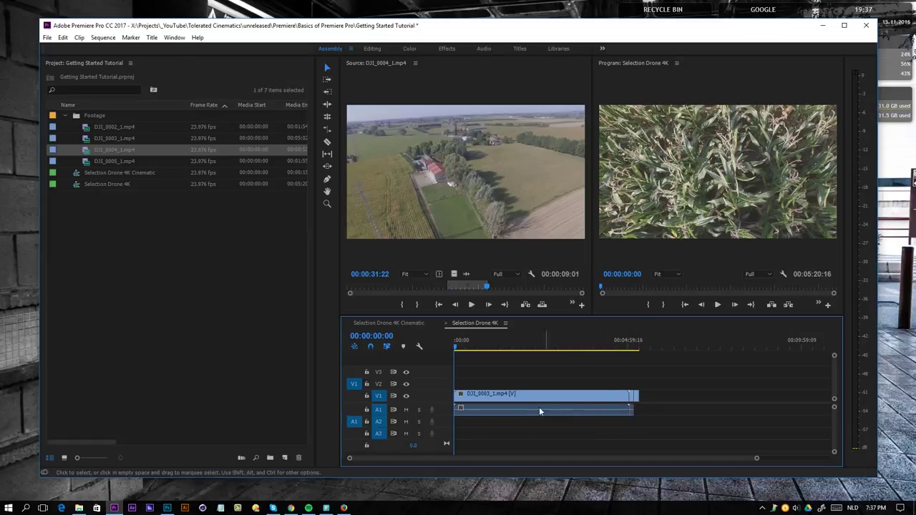
left_click(636, 395)
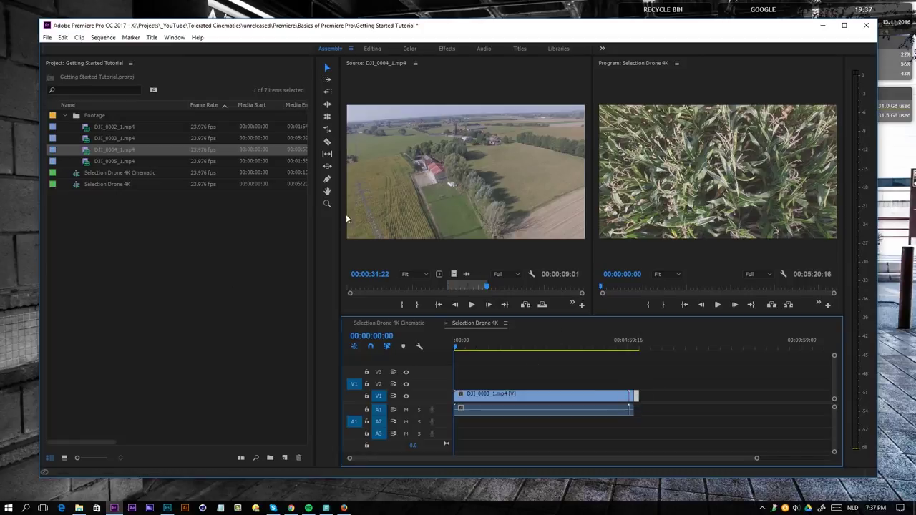
Step: Group the Selection Drone 4K Cinematic and Selection Drone 4K sequences in a new bin named "Selection Sequences" and clear the selection
left_click_drag(69, 199, 78, 179)
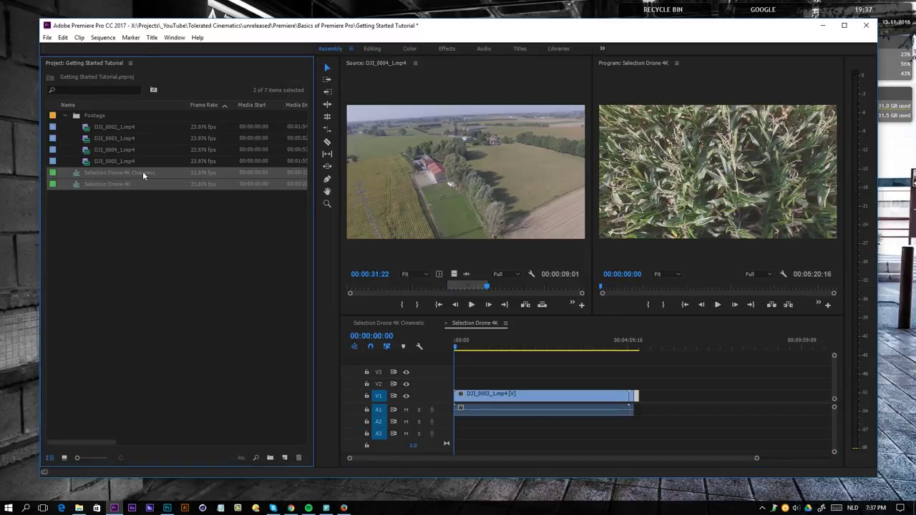
left_click(270, 457)
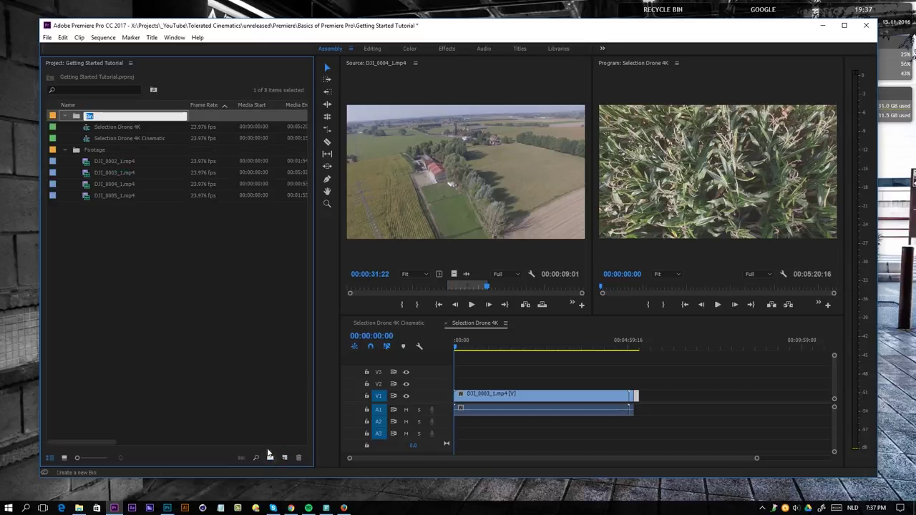
type("Selection Sequences")
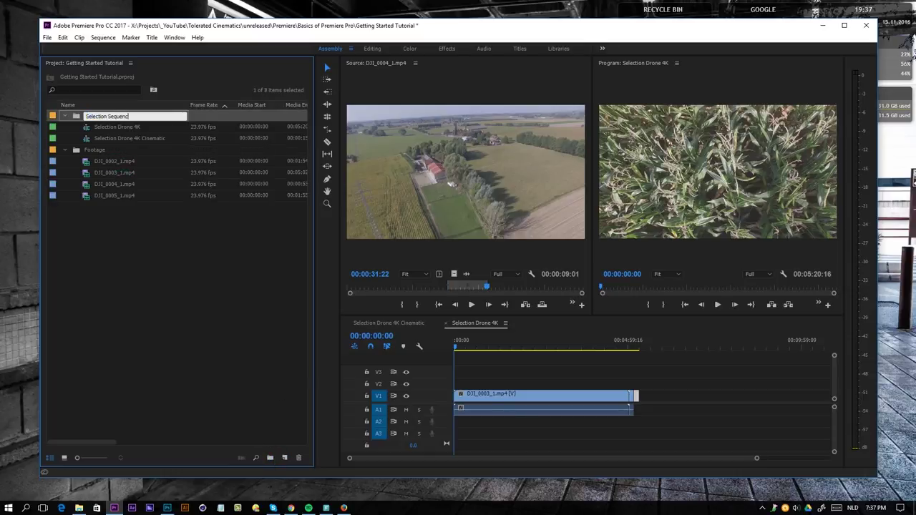
key("Return")
left_click(126, 335)
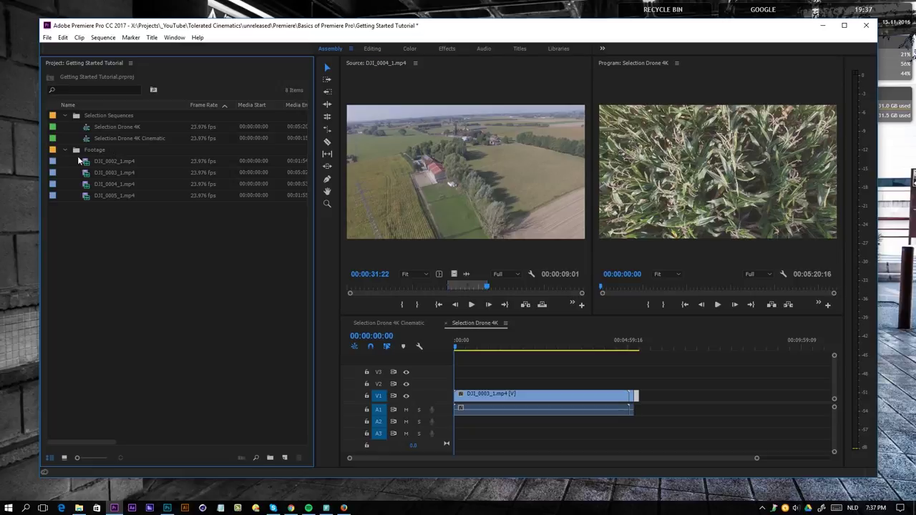
left_click(124, 288)
Step: View the project items as icons, return to the list view, and slightly enlarge the list entries
left_click(63, 458)
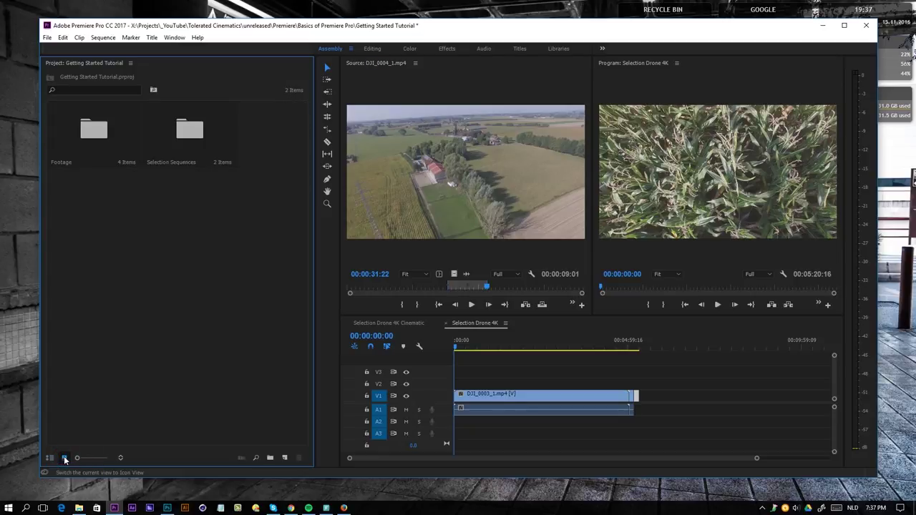
left_click(51, 459)
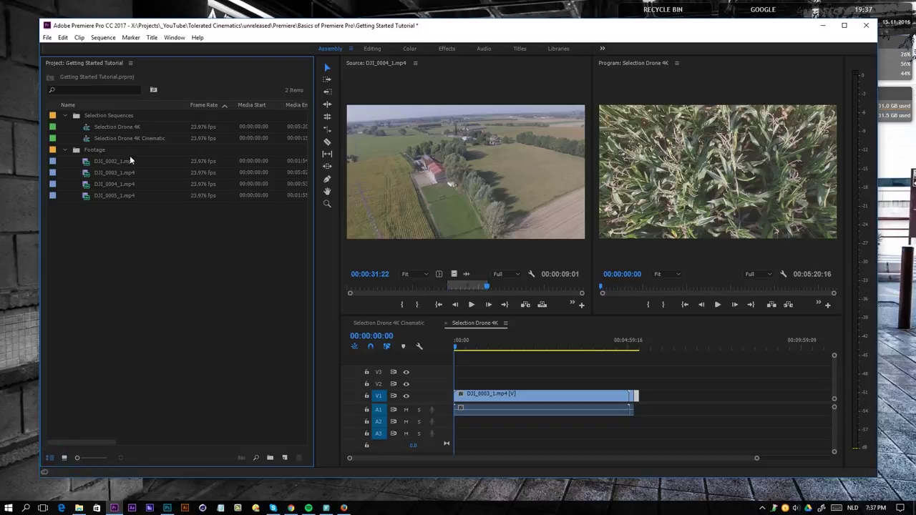
mouse_move(77, 458)
left_mouse_down()
mouse_move(109, 458)
mouse_move(86, 448)
left_mouse_up()
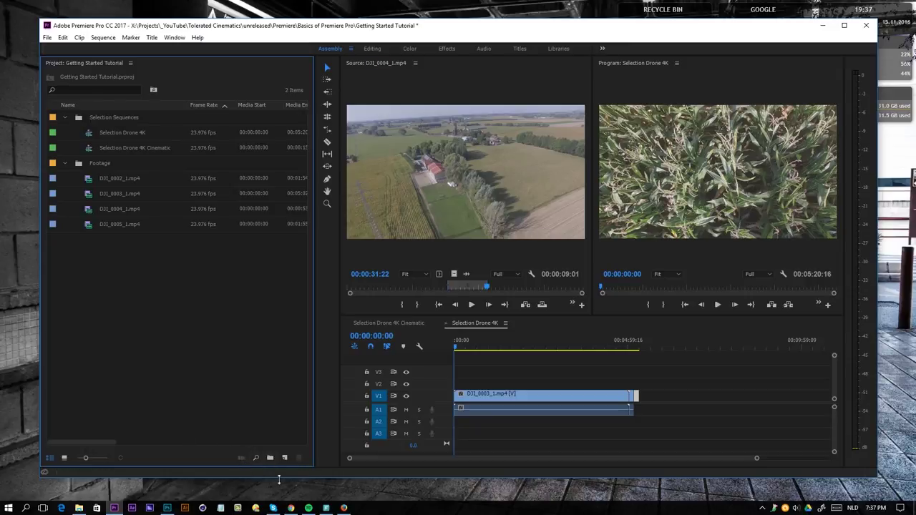
Step: Place the playhead at 00:03:05:14, delete the long DJI_0003_1.mp4 clip from Selection Drone 4K, and close the gap before the remaining clips
scroll(600, 401, "down", 1)
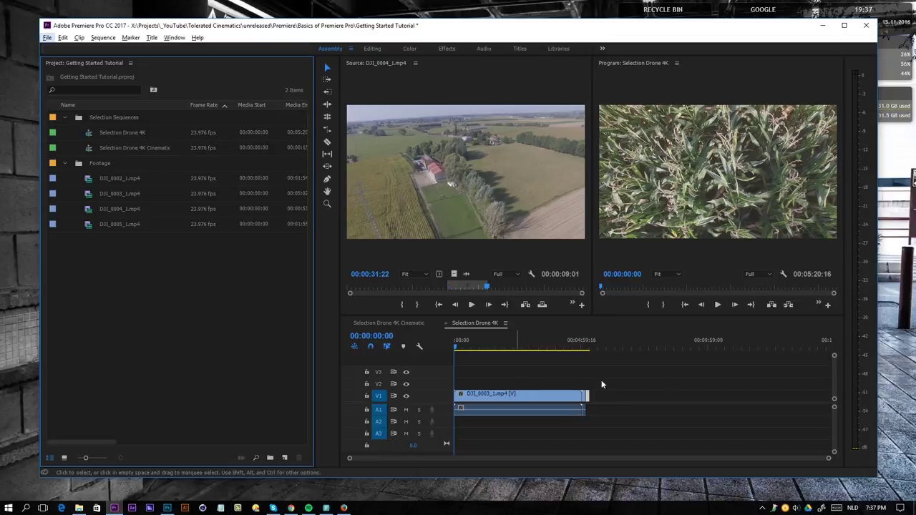
left_click(465, 349)
left_click_drag(465, 349, 532, 350)
left_click(526, 398)
key("Delete")
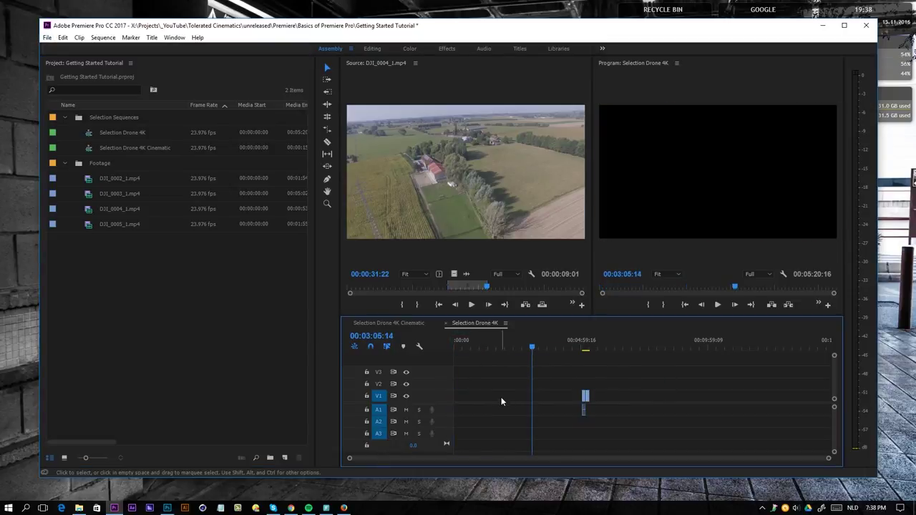
left_click(501, 398)
key("Delete")
Step: Examine the two DJI_0004_1.mp4 clips at several timeline zoom levels, with the playhead placed at 00:00:10:14
scroll(486, 393, "up", 4)
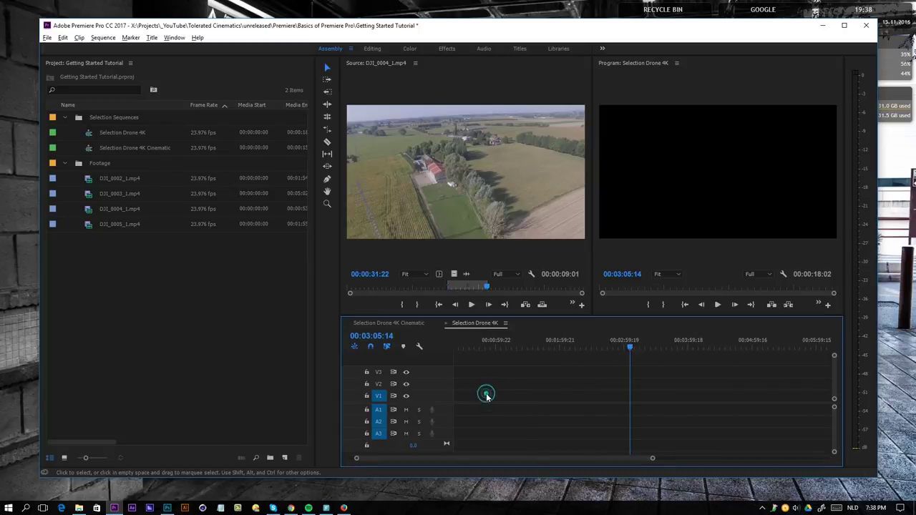
scroll(476, 369, "up", 1)
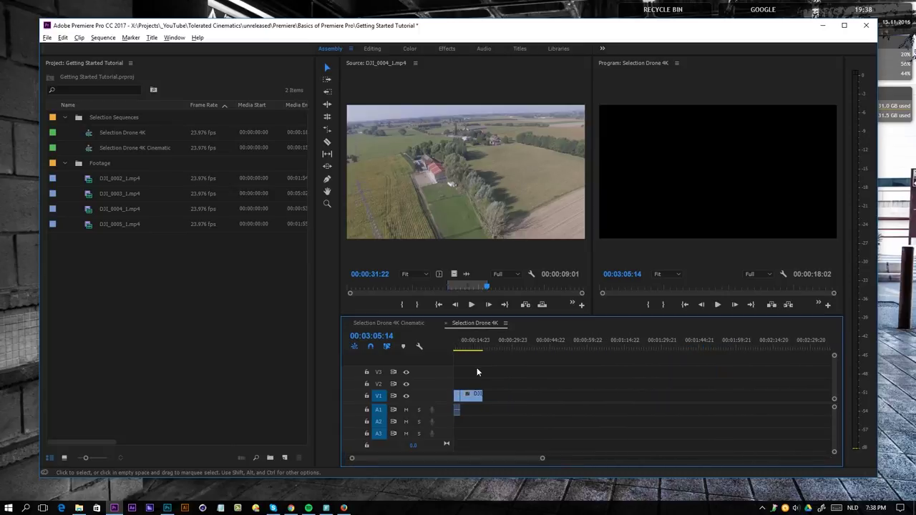
scroll(548, 430, "up", 2)
scroll(549, 429, "down", 4)
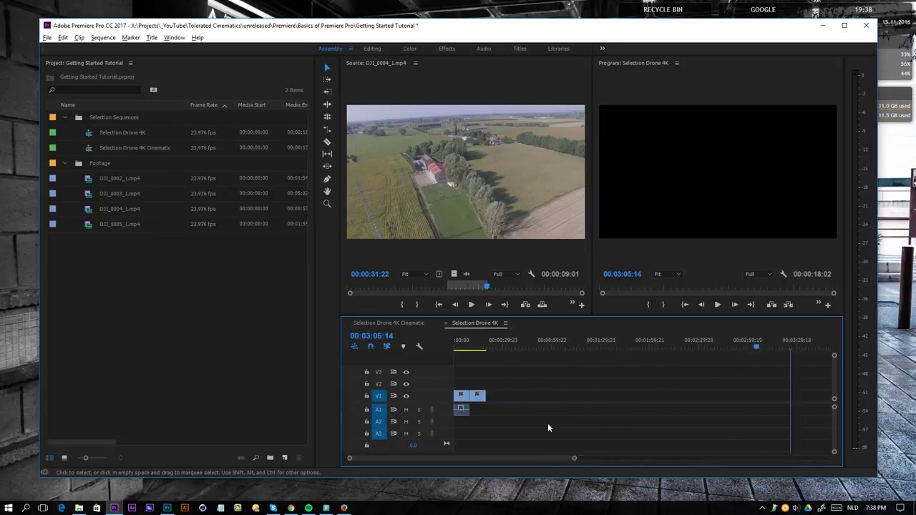
scroll(487, 418, "up", 2)
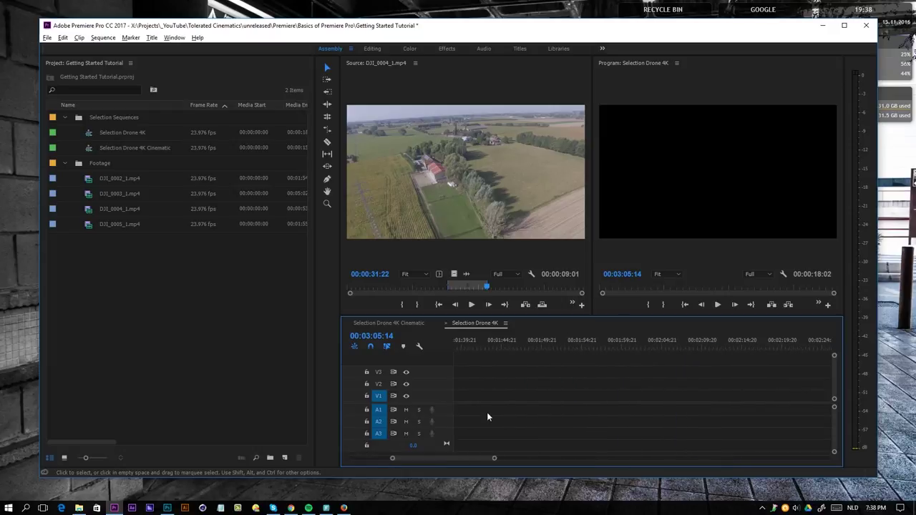
scroll(488, 412, "down", 3)
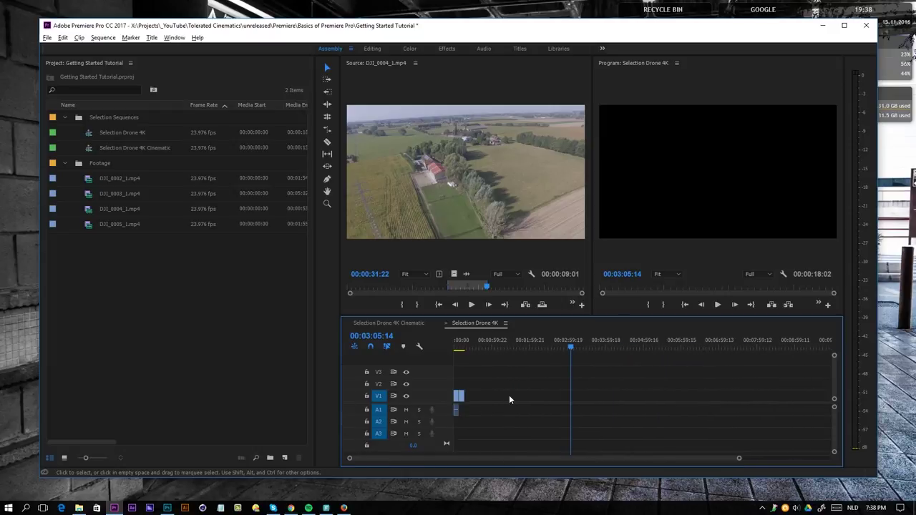
left_click(461, 340)
scroll(455, 388, "up", 6)
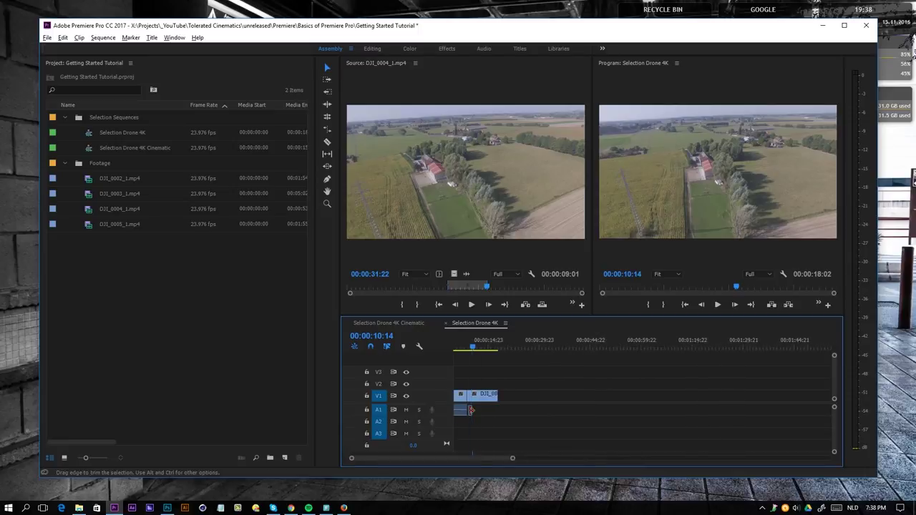
scroll(471, 414, "up", 4)
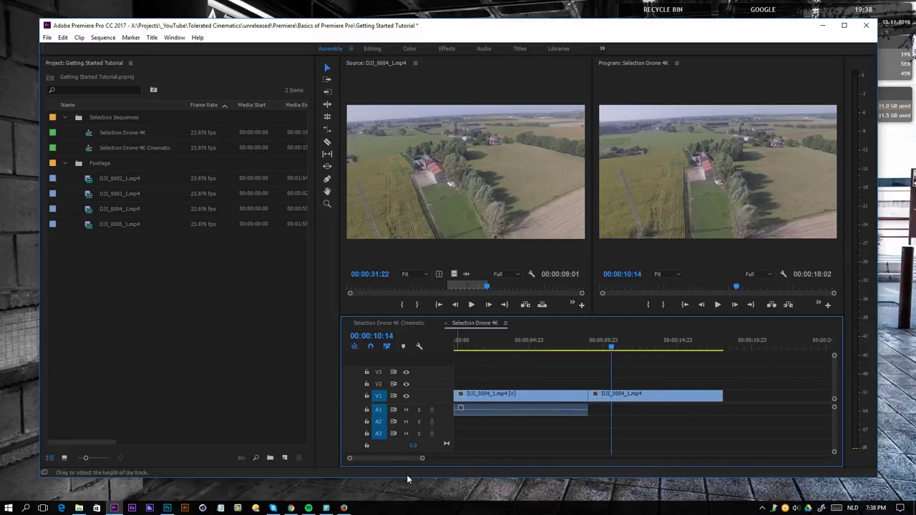
mouse_move(422, 460)
left_mouse_down()
mouse_move(601, 460)
mouse_move(421, 458)
left_mouse_up()
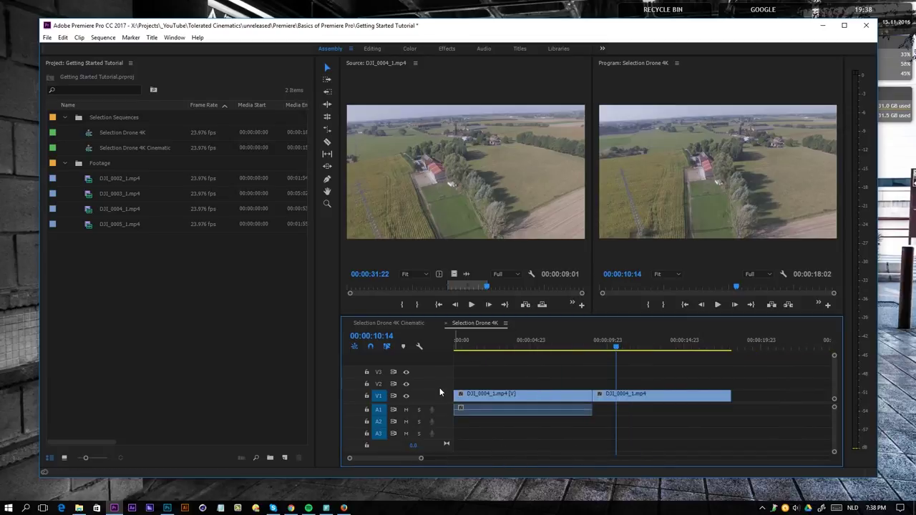
Step: Increase the height of track V1 until the clip thumbnail shows, and select the second DJI_0004_1.mp4 clip
left_click(474, 407)
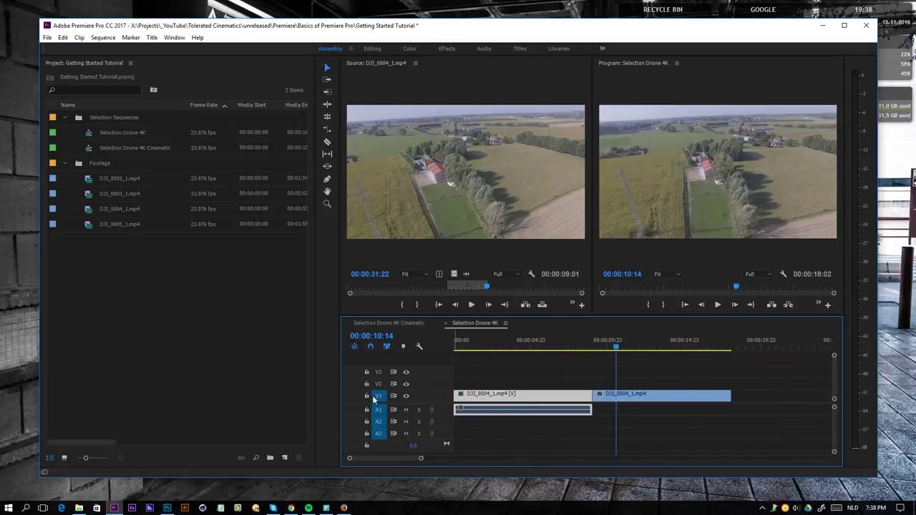
mouse_move(429, 390)
left_mouse_down()
mouse_move(431, 375)
mouse_move(430, 390)
left_mouse_up()
left_click_drag(421, 462, 385, 458)
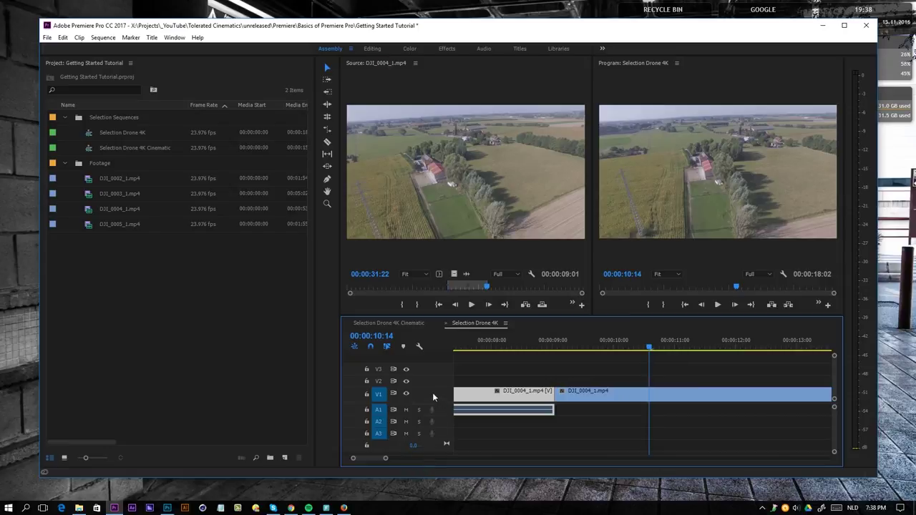
left_click_drag(431, 390, 430, 370)
left_click(572, 384)
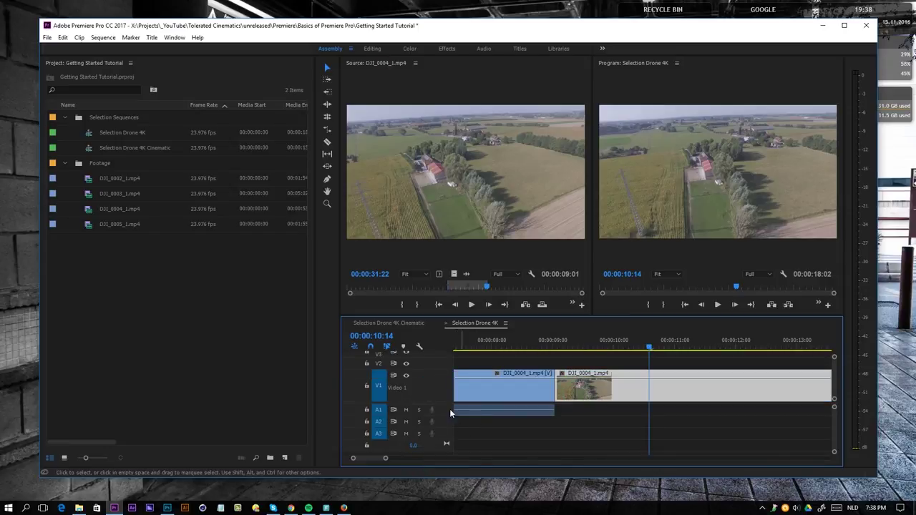
Step: Collapse track V1 to its compact height, then select the first DJI_0004_1.mp4 clip with the playhead at 00:00:09:07
double_click(436, 370)
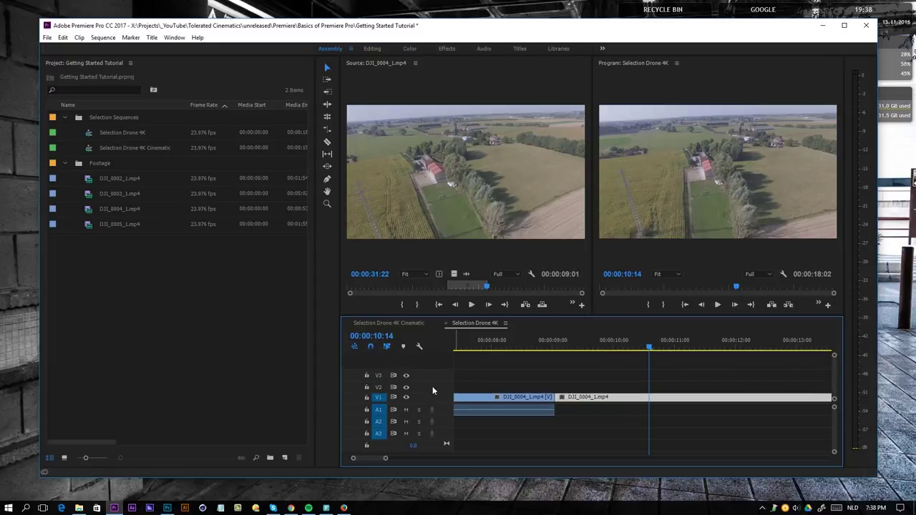
left_click(433, 385)
left_click(438, 389)
left_click(443, 418)
left_click(438, 436)
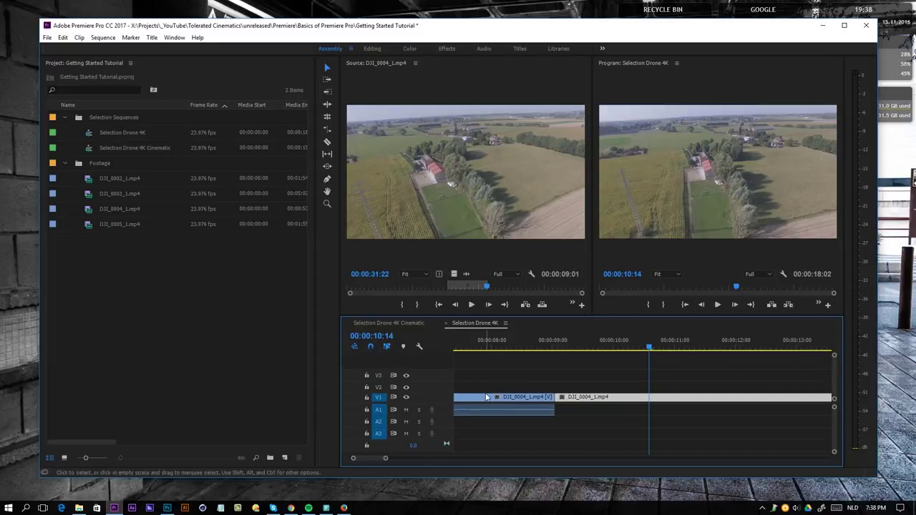
left_click(572, 348)
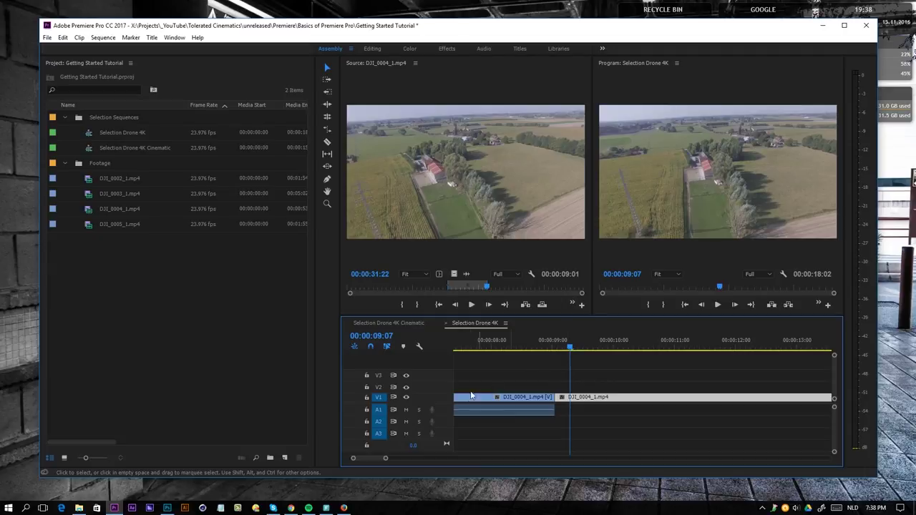
left_click(587, 397)
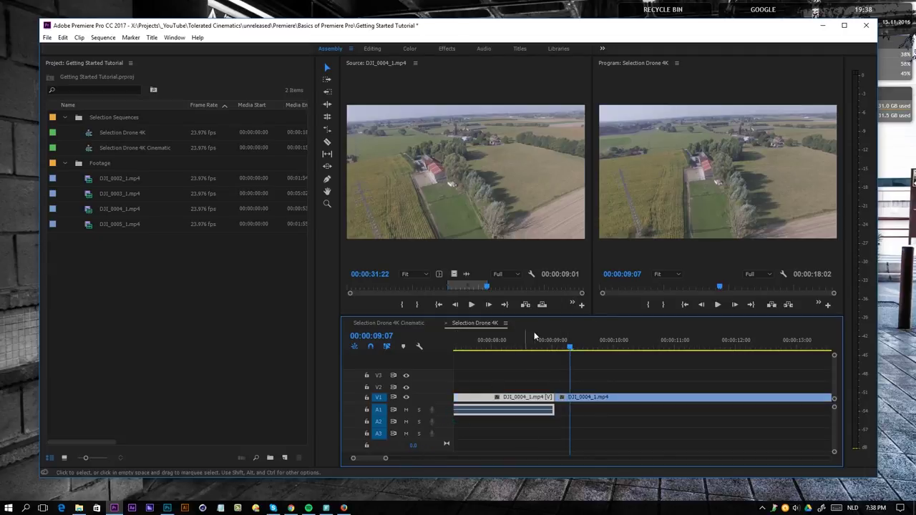
Step: Give the Timeline panel more height by shrinking the monitors above it, and move the playhead to 00:00:08:04
left_click_drag(543, 316, 545, 232)
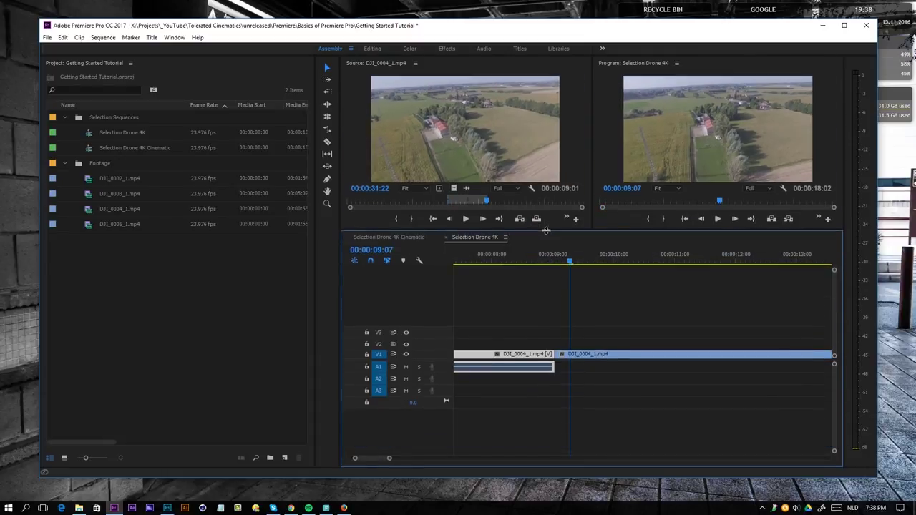
left_click(338, 227)
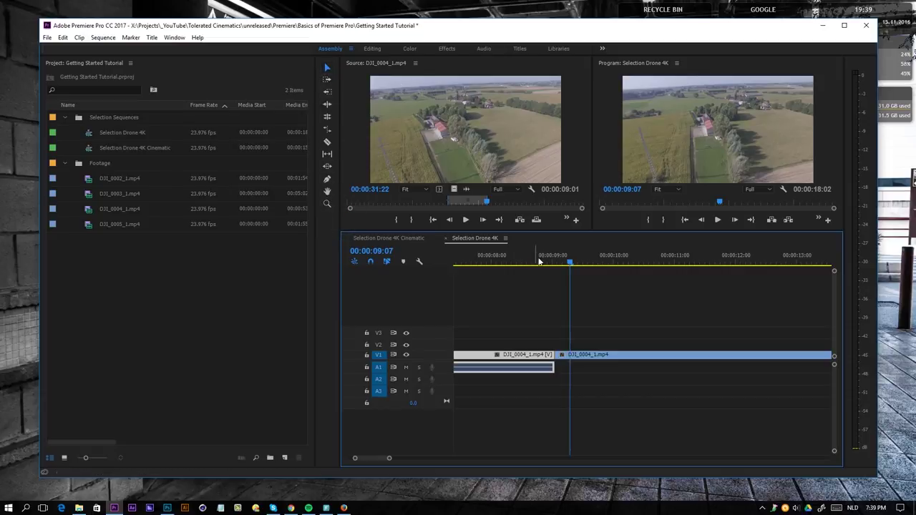
left_click_drag(547, 255, 502, 262)
scroll(500, 338, "up", 3)
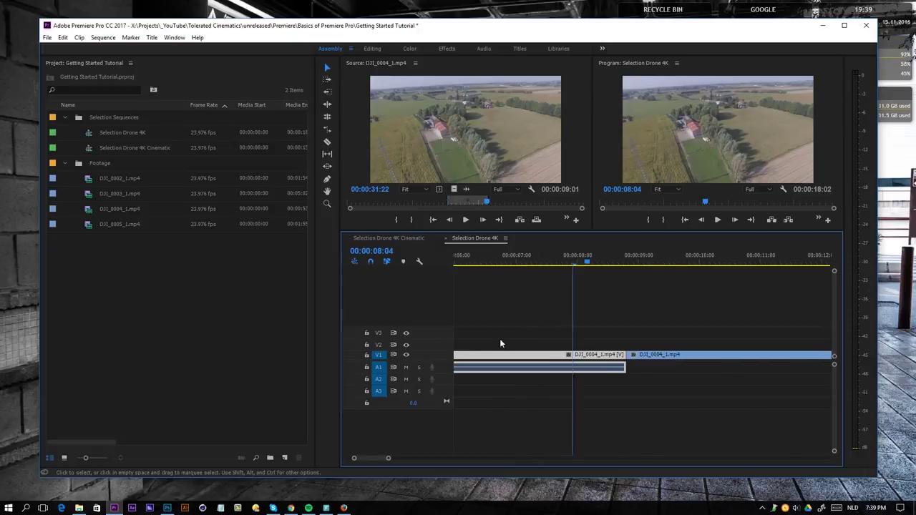
scroll(499, 343, "up", 5)
Step: Expand audio tracks A3 and A1, collapse A1 again, and reduce the height of A3
double_click(393, 401)
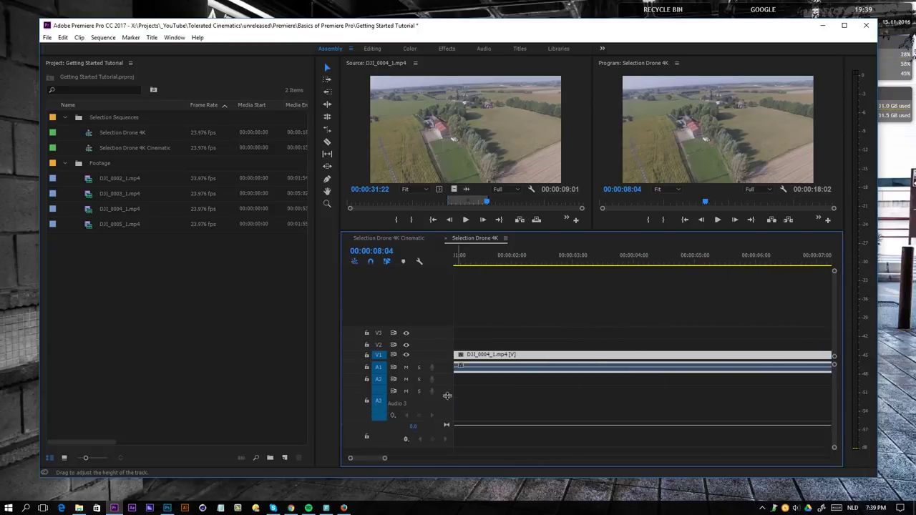
double_click(450, 403)
double_click(439, 368)
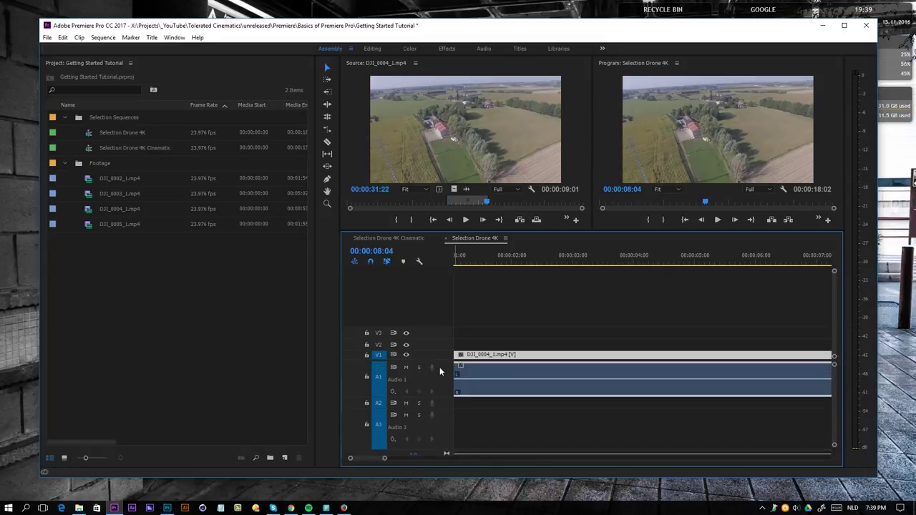
double_click(440, 368)
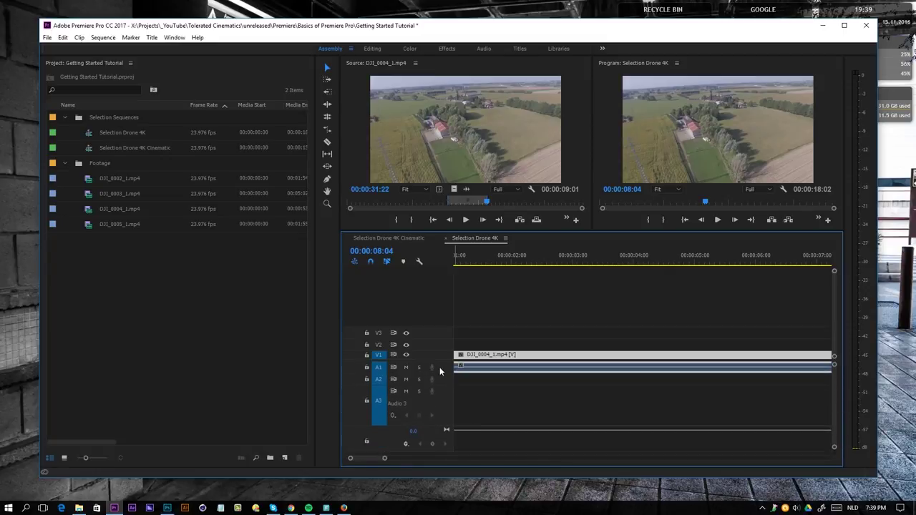
double_click(443, 407)
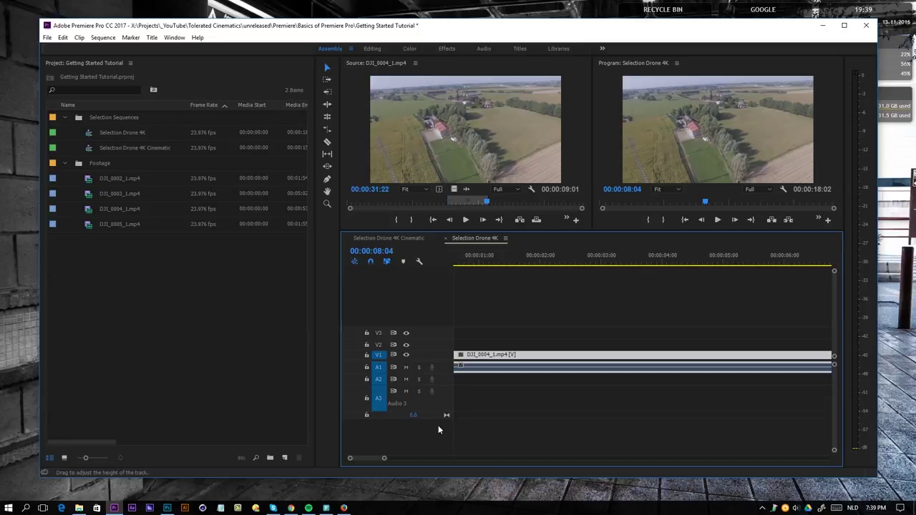
Step: Fit both DJI_0004_1.mp4 clips within the visible timeline and collapse the Footage and Selection Sequences bins
scroll(505, 394, "up", 1)
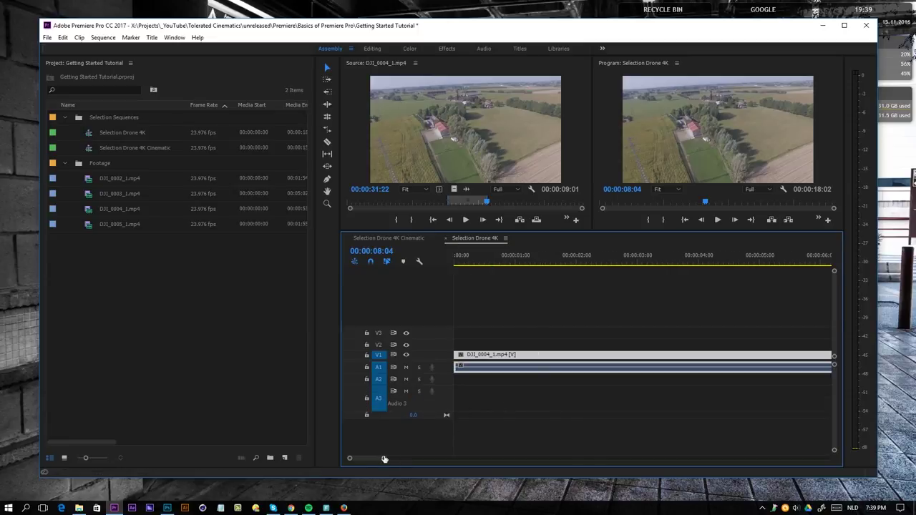
left_click_drag(385, 459, 538, 459)
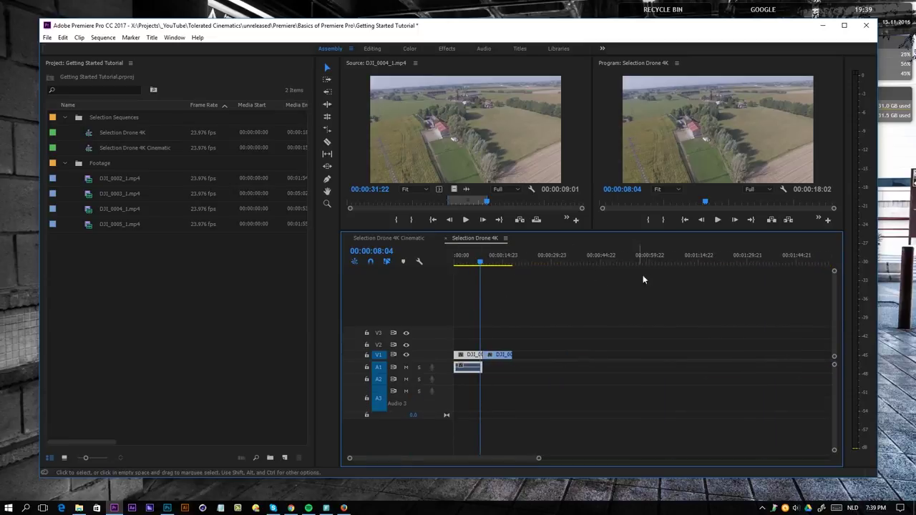
left_click(66, 164)
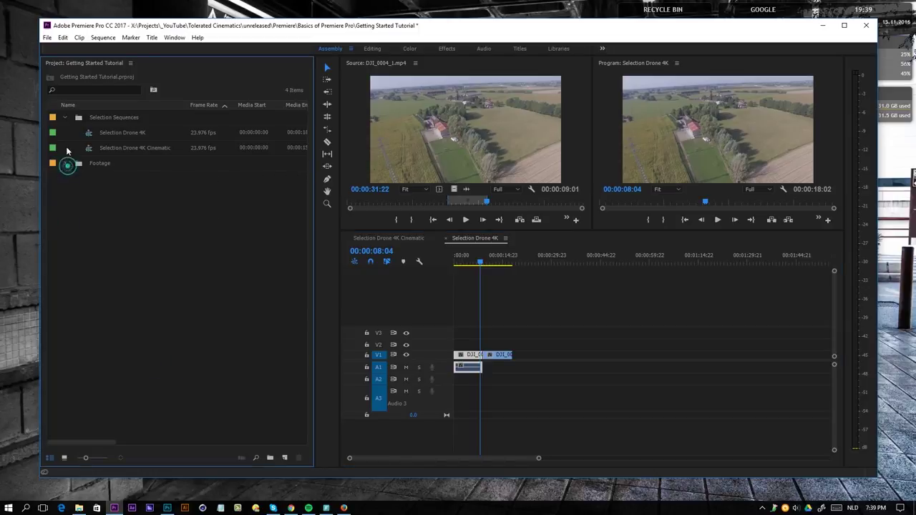
left_click(66, 117)
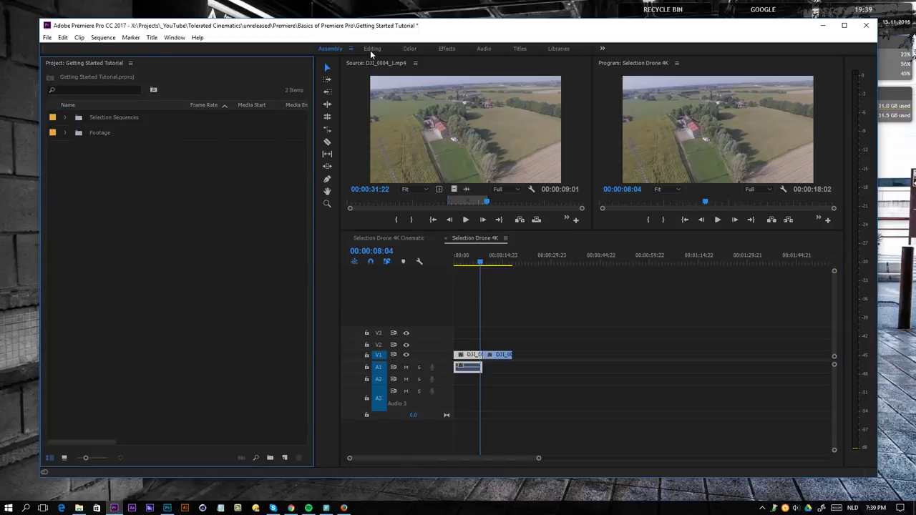